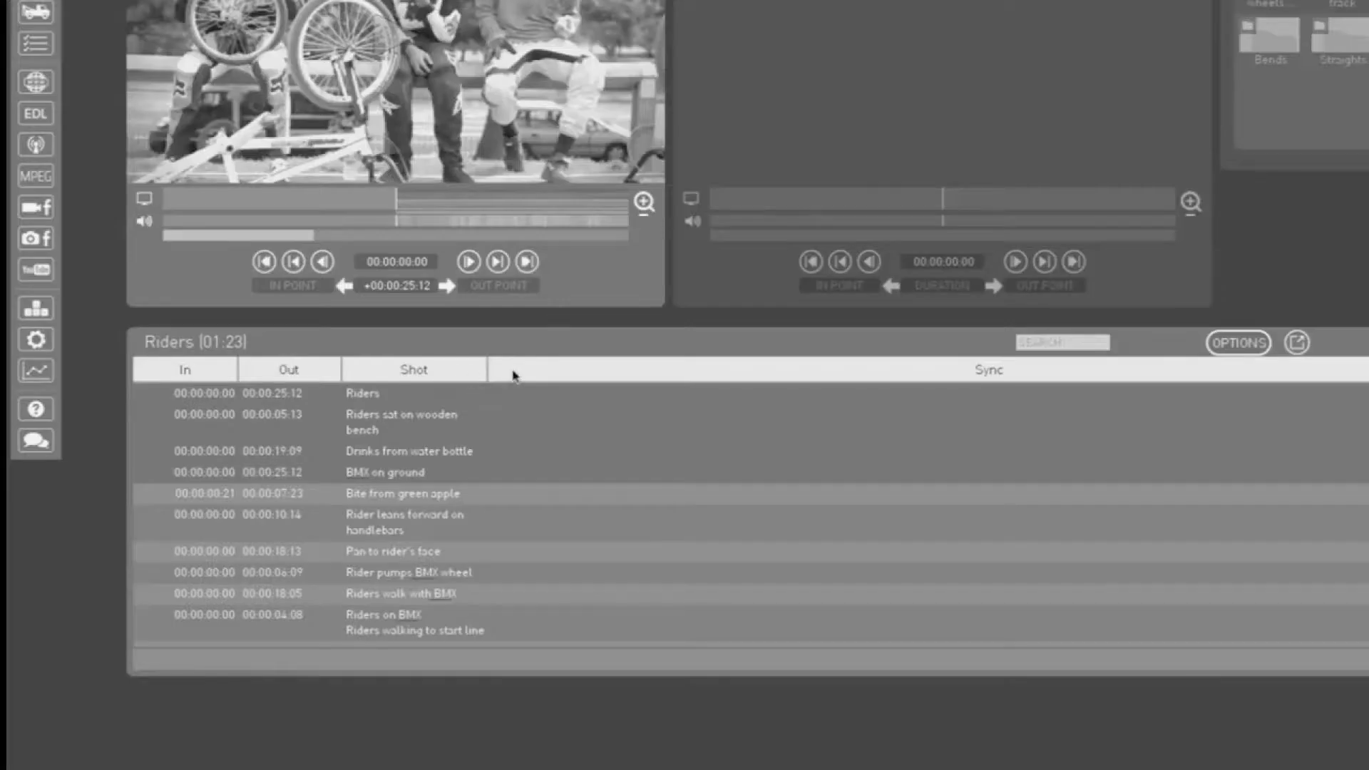
- Describe the new log row in the Bends footage as "this is the fifth"
{"action": "left_click", "coordinate": [583, 452]}
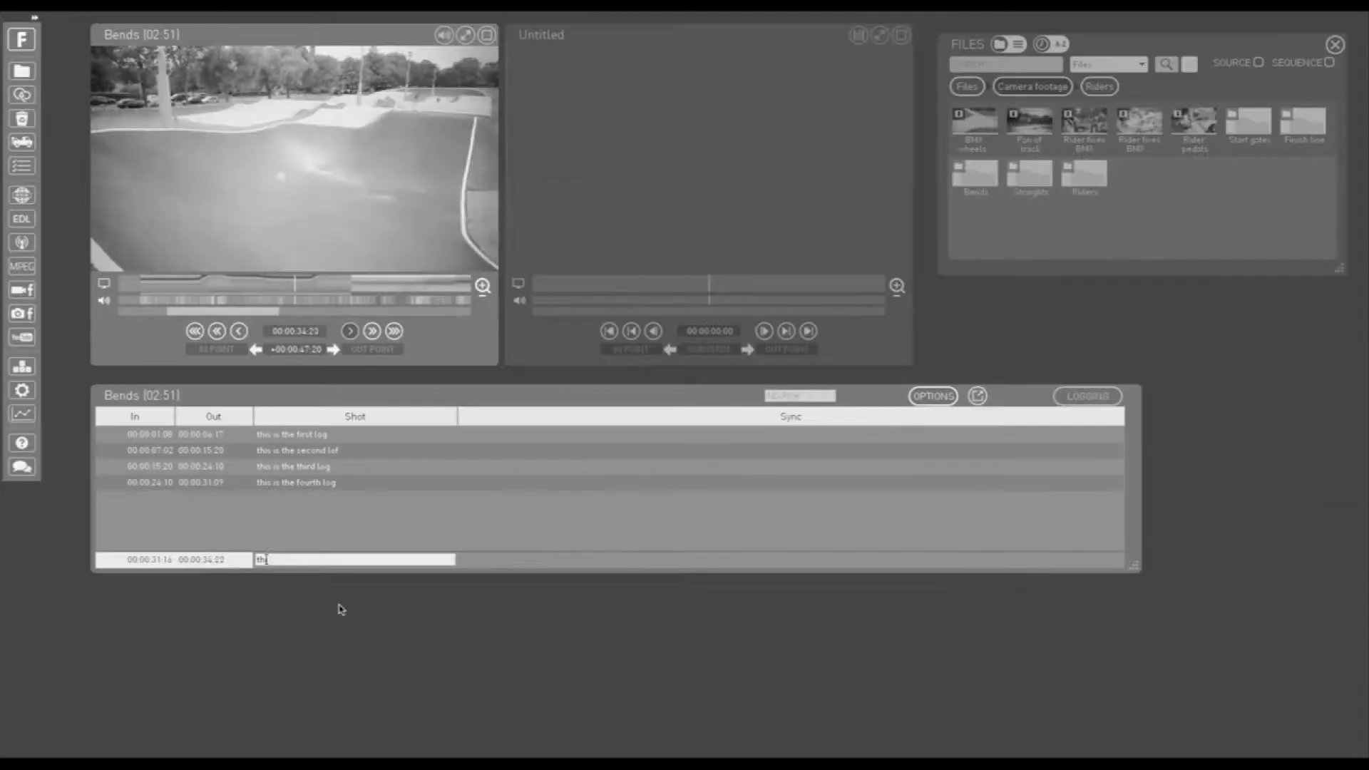
{"action": "type", "text": "is is"}
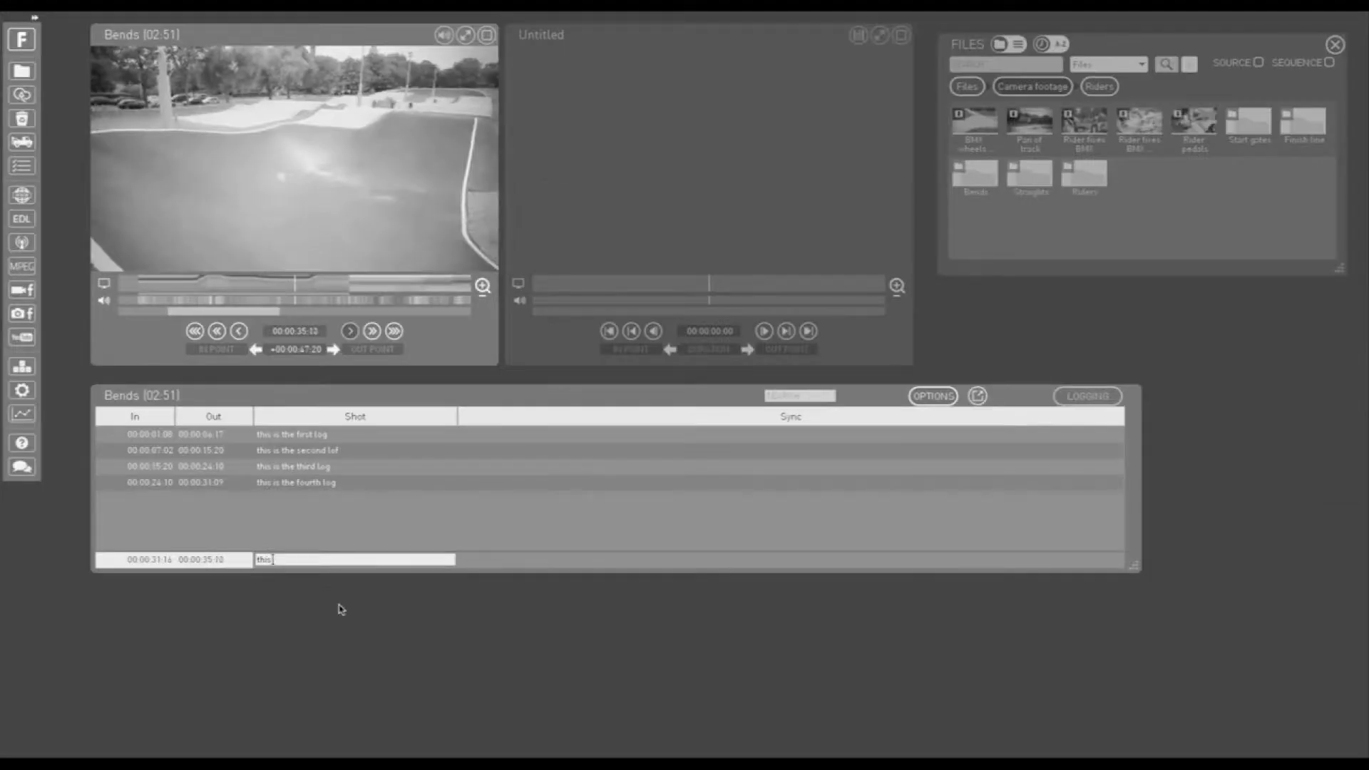
{"action": "type", "text": " the fifth"}
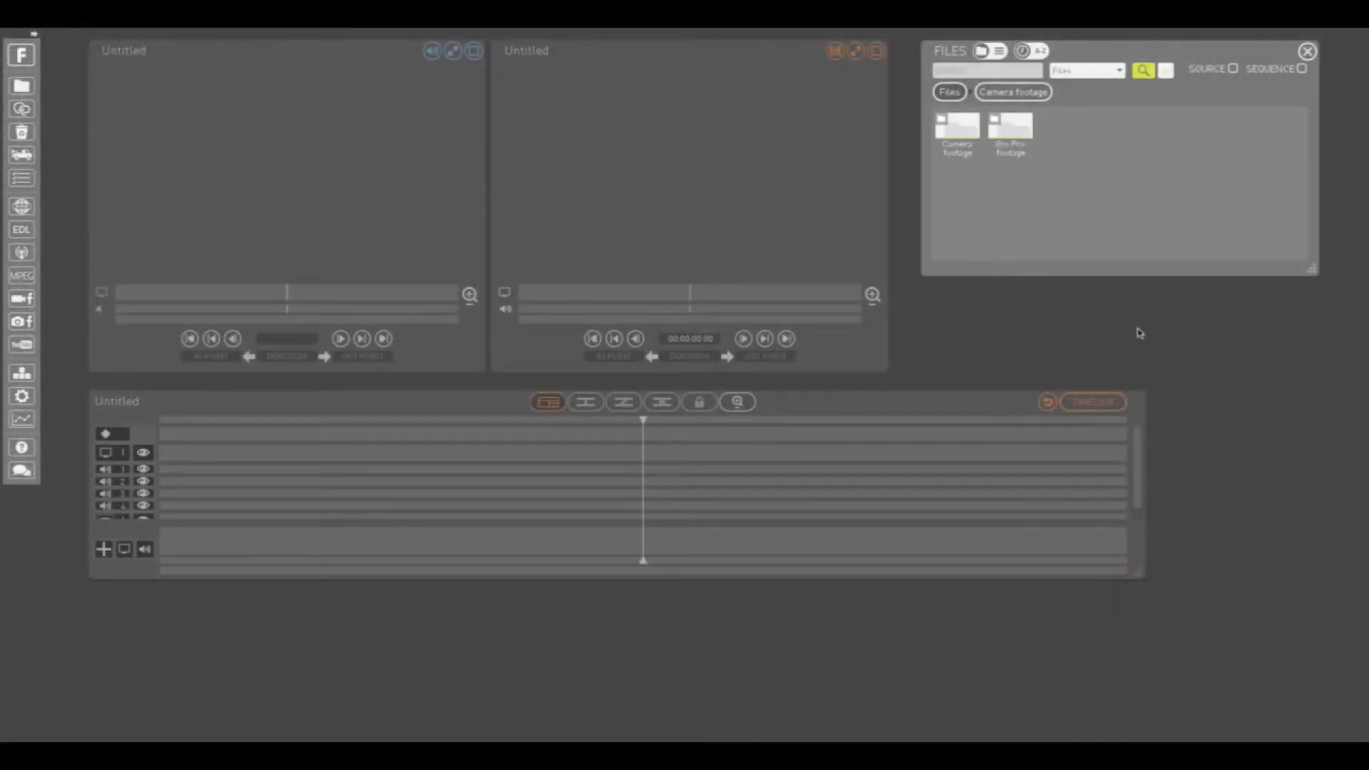
- Load the Bends folder from the camera footage into the source player and show its logging view
{"action": "double_click", "coordinate": [971, 135]}
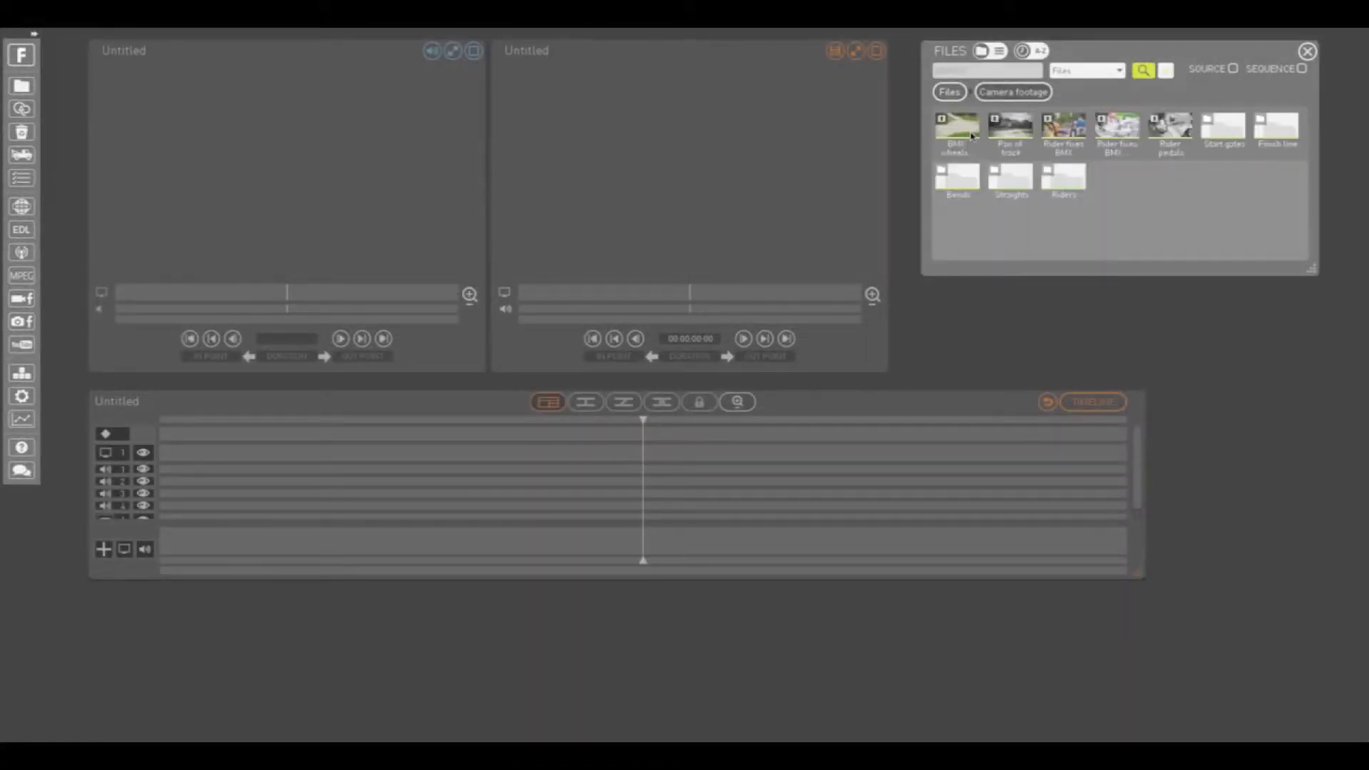
{"action": "left_click_drag", "start_coordinate": [956, 179], "coordinate": [318, 154]}
{"action": "left_click", "coordinate": [335, 155]}
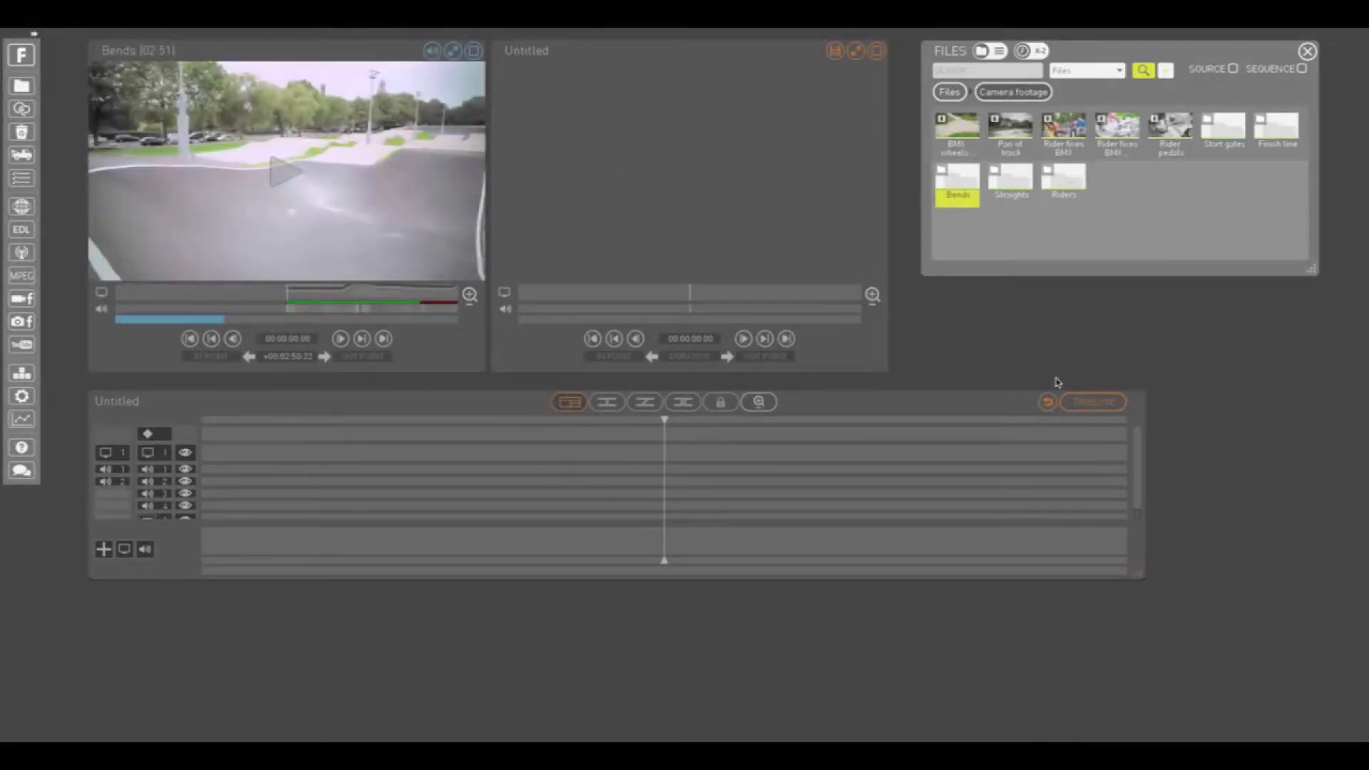
{"action": "left_click", "coordinate": [1075, 400]}
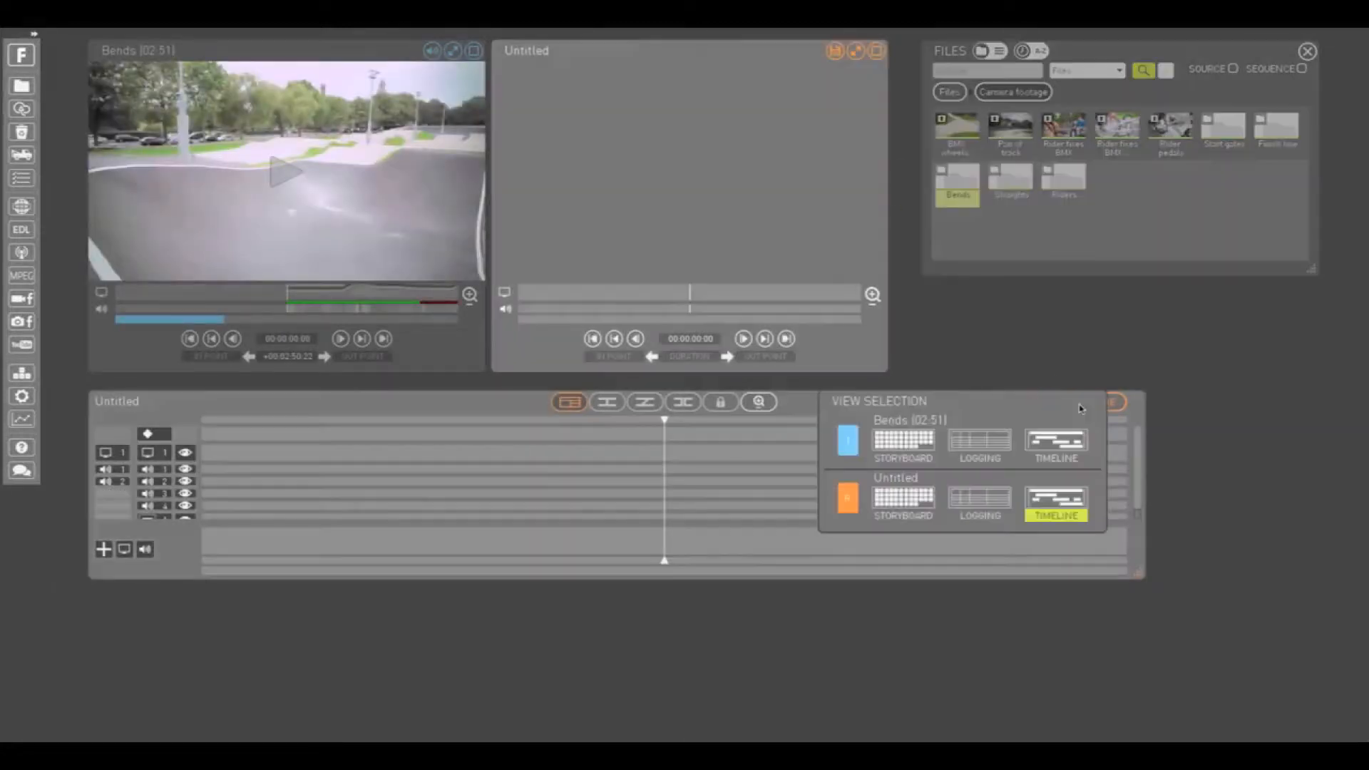
{"action": "left_click", "coordinate": [988, 446]}
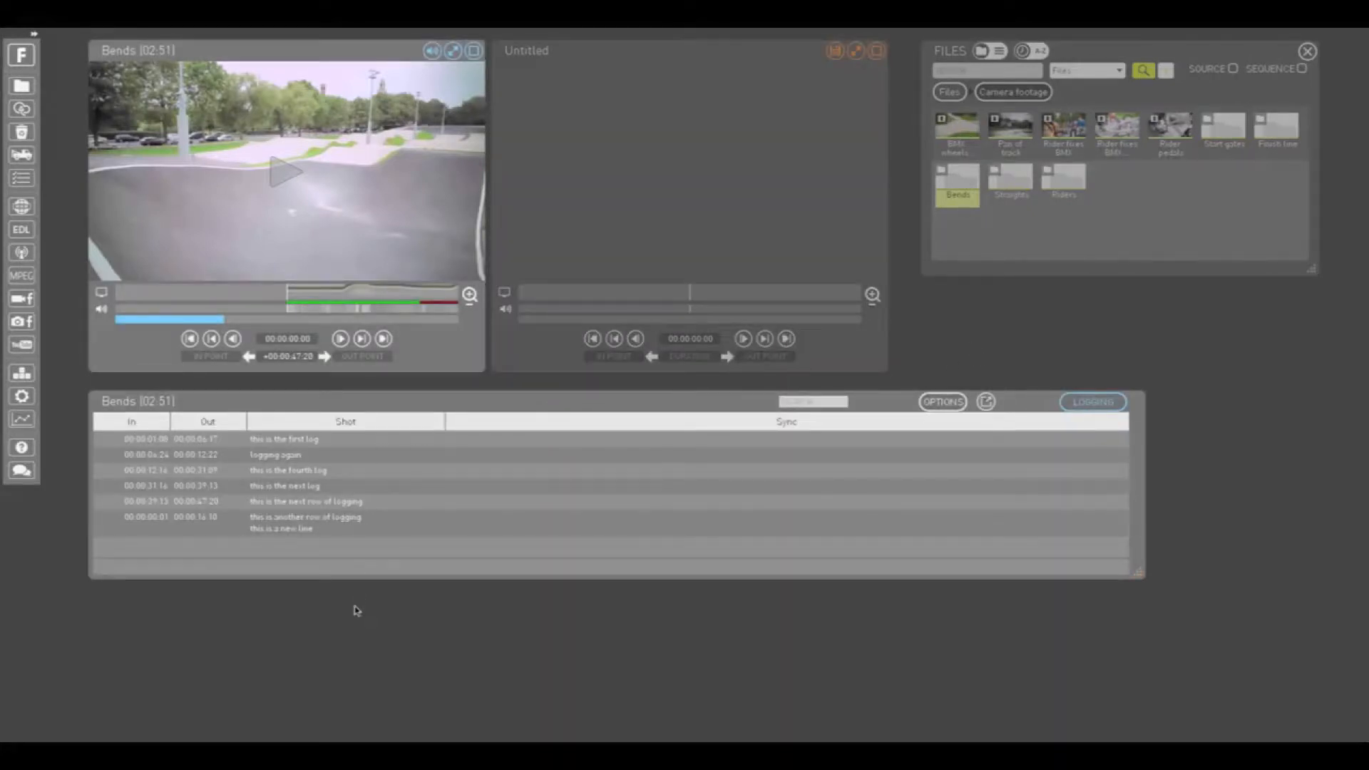
- Jump the Bends footage to the in point of the "this is the next row of logging" entry and reset that timecode
{"action": "left_click", "coordinate": [267, 146]}
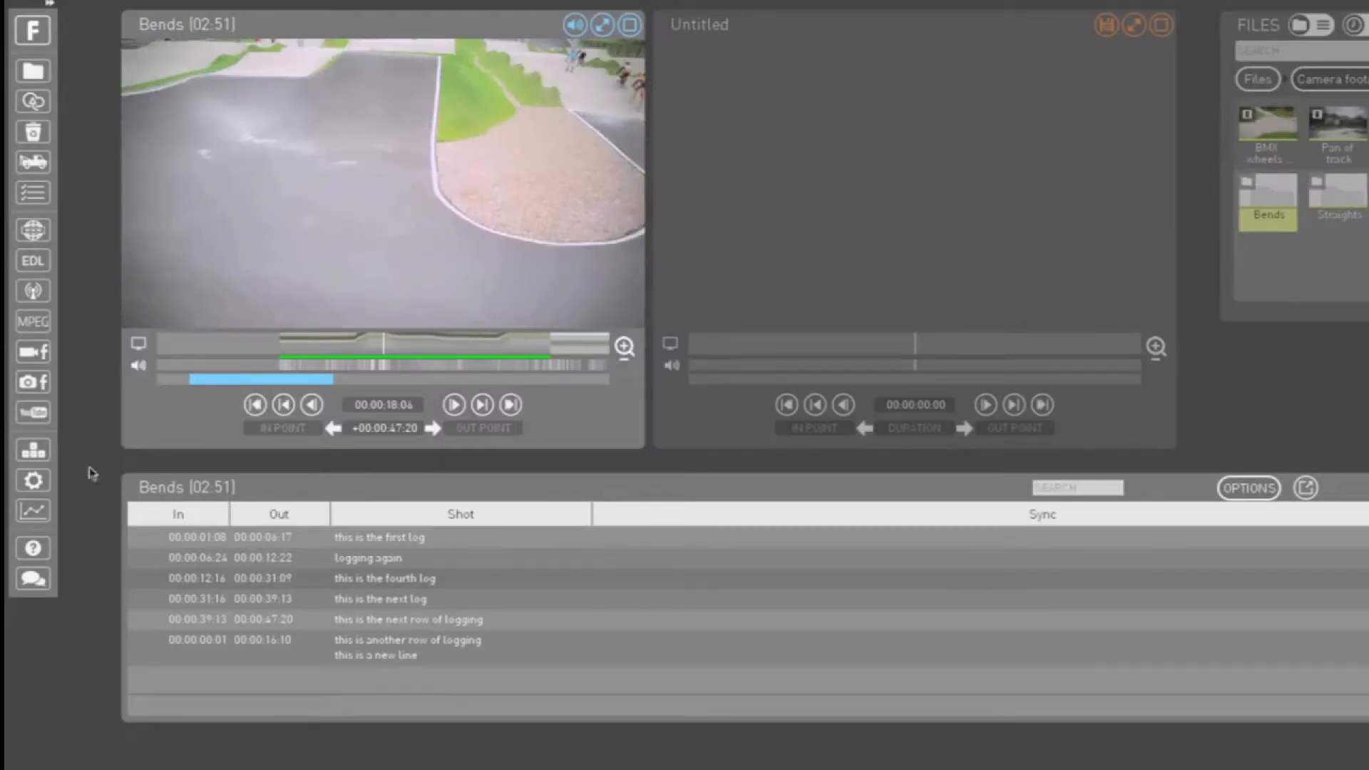
{"action": "left_click", "coordinate": [209, 621]}
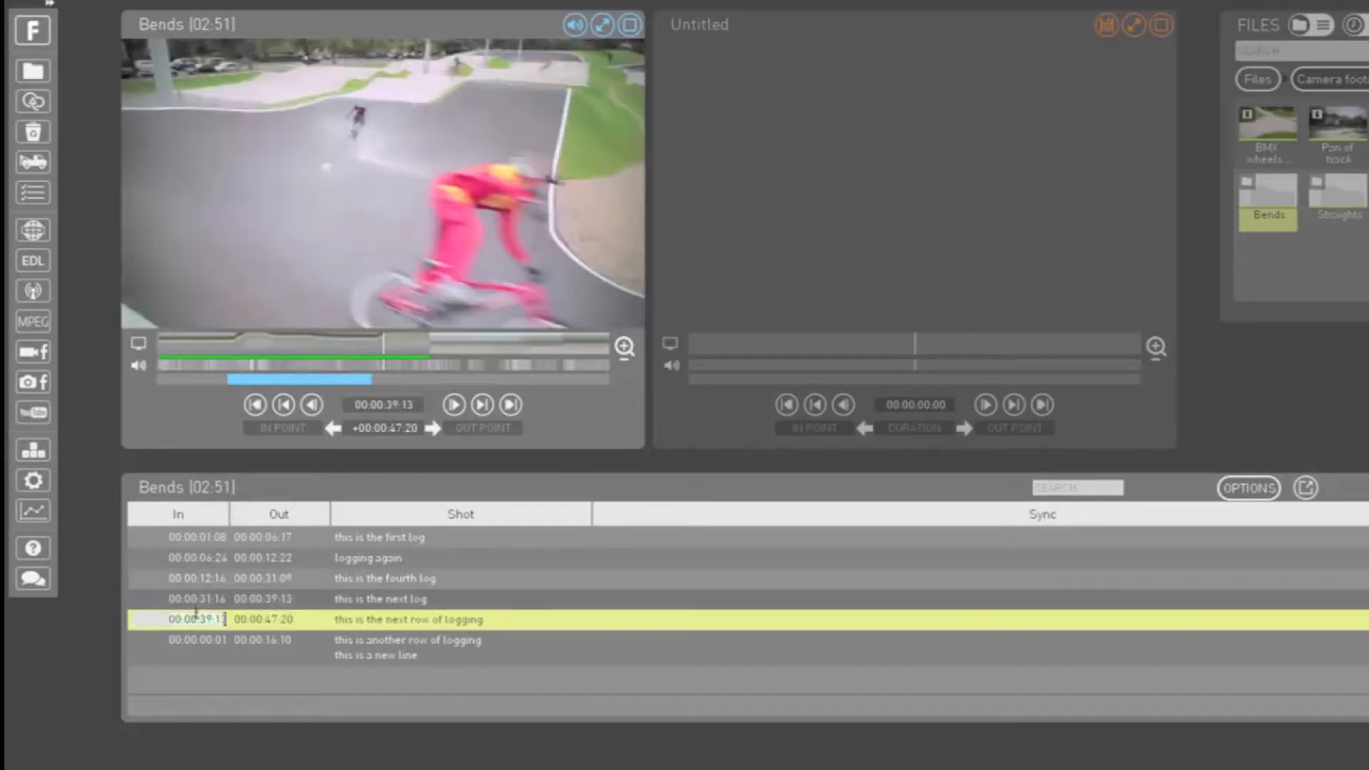
{"action": "key", "text": "BackSpace"}
{"action": "key", "text": "Return"}
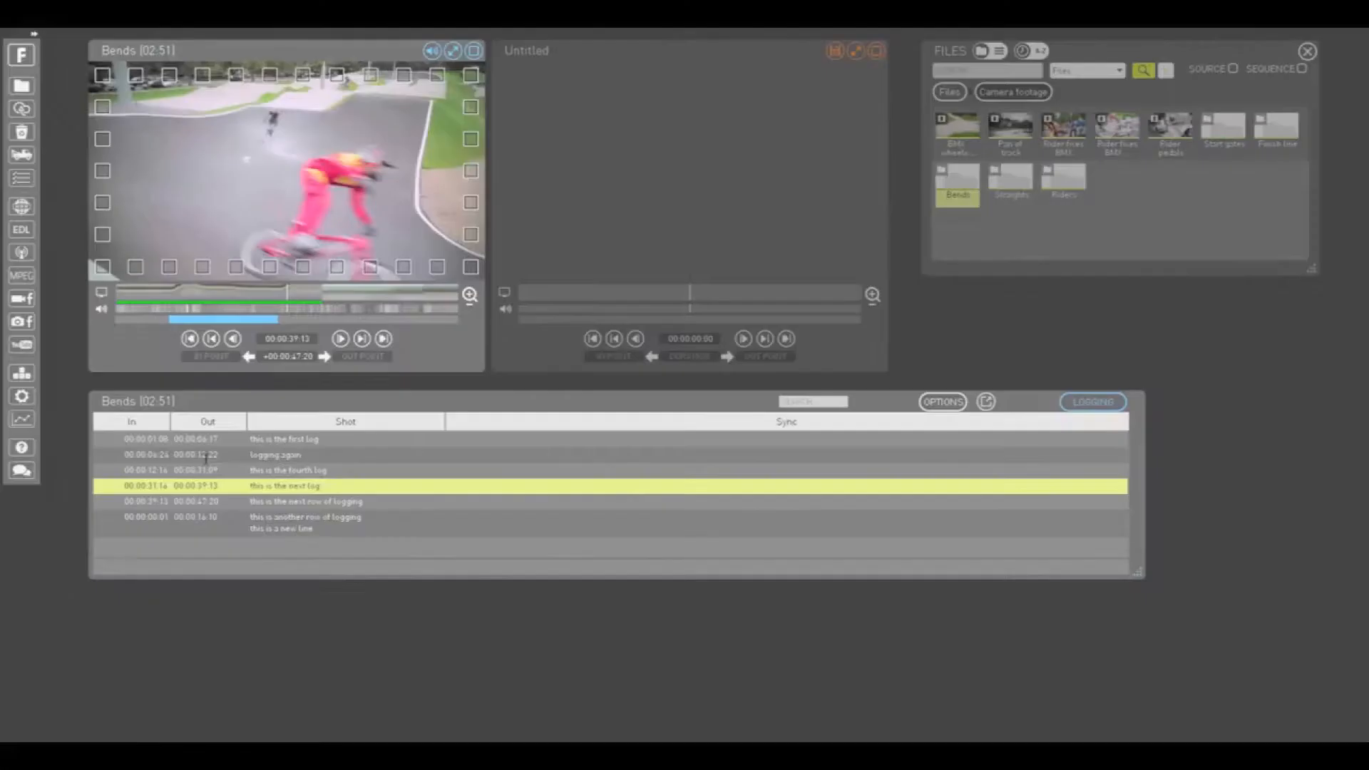
- Open the "logging again" entry's clip in its own player docked onto the Bends player, and return to the Bends logging view
{"action": "left_click_drag", "start_coordinate": [284, 561], "coordinate": [453, 632]}
{"action": "left_click_drag", "start_coordinate": [453, 632], "coordinate": [464, 638]}
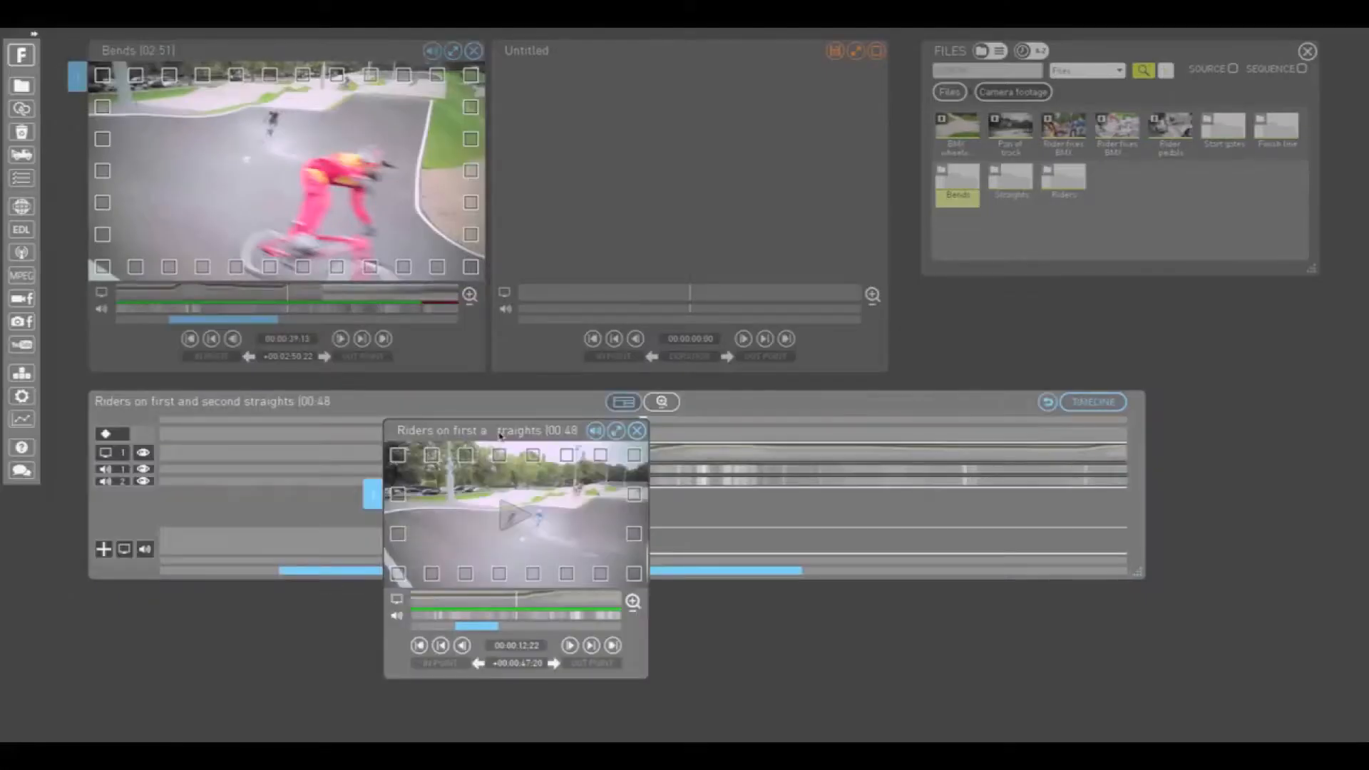
{"action": "left_click_drag", "start_coordinate": [500, 436], "coordinate": [275, 59]}
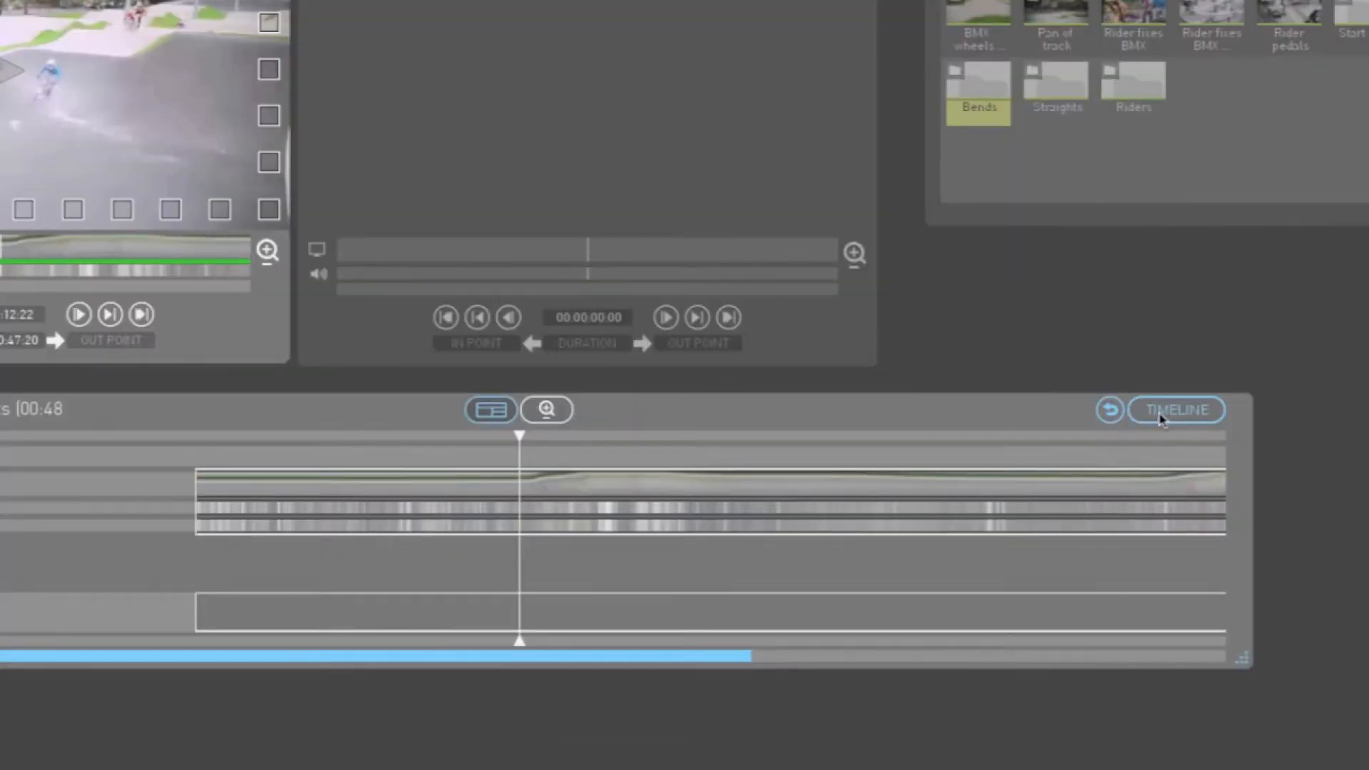
{"action": "left_click", "coordinate": [1080, 404]}
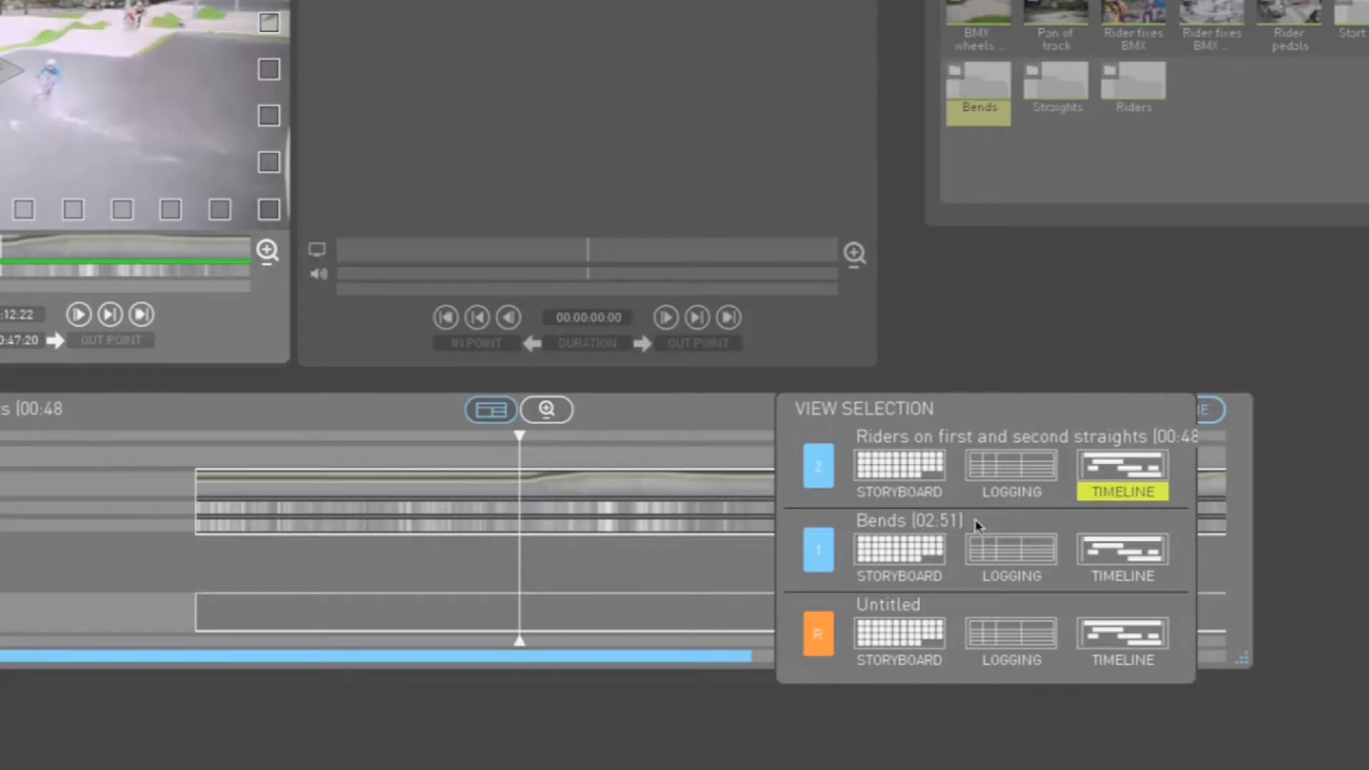
{"action": "left_click", "coordinate": [1012, 549]}
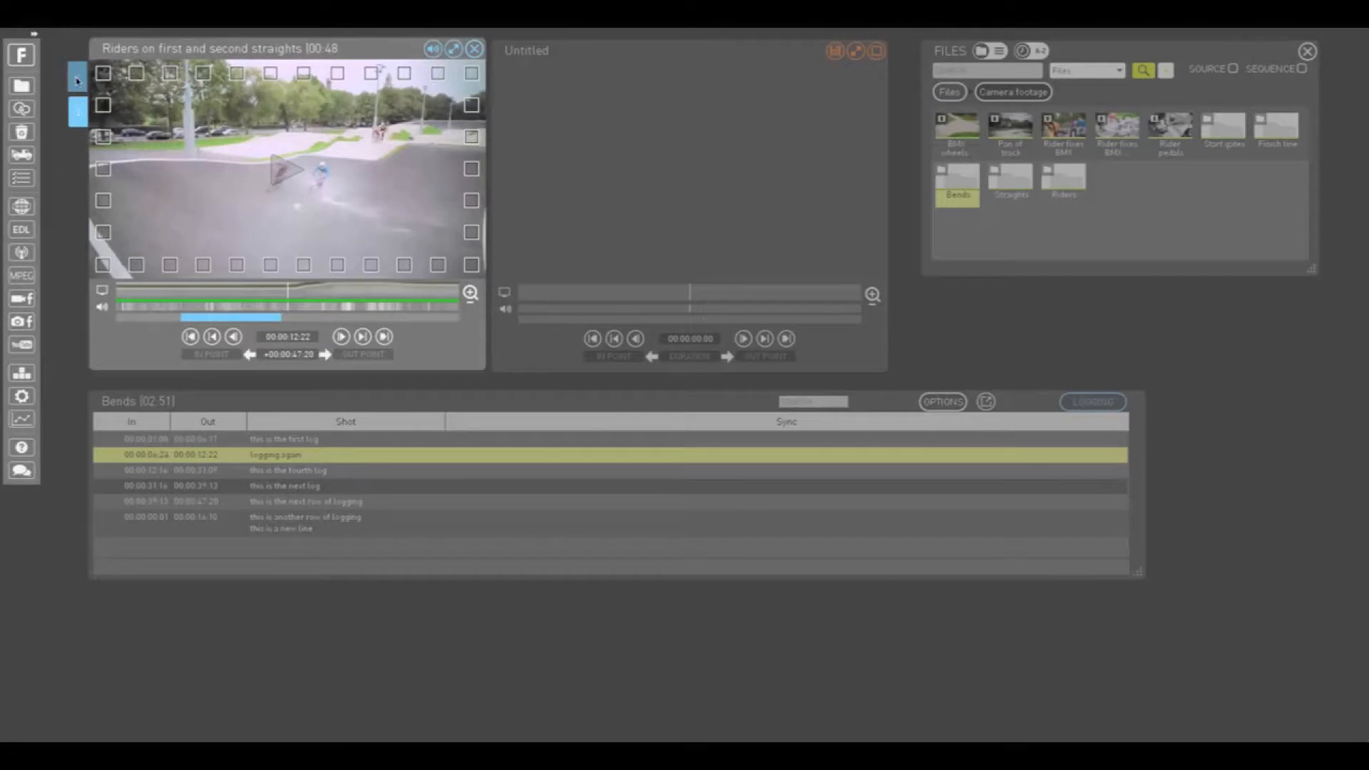
- Compare the two docked source clips and close the "Riders on first and second straights" clip
{"action": "left_click", "coordinate": [77, 81]}
{"action": "left_click", "coordinate": [77, 105]}
{"action": "left_click", "coordinate": [77, 85]}
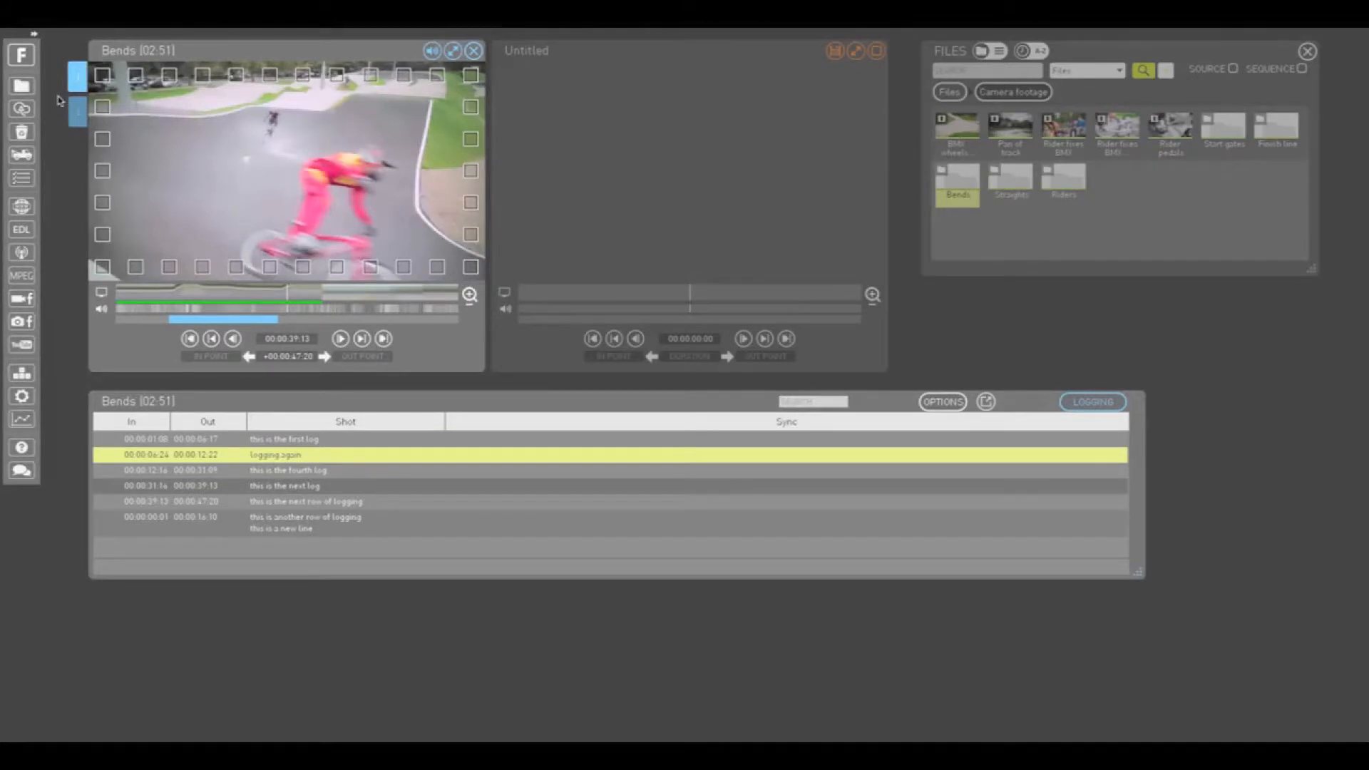
{"action": "left_click", "coordinate": [77, 108]}
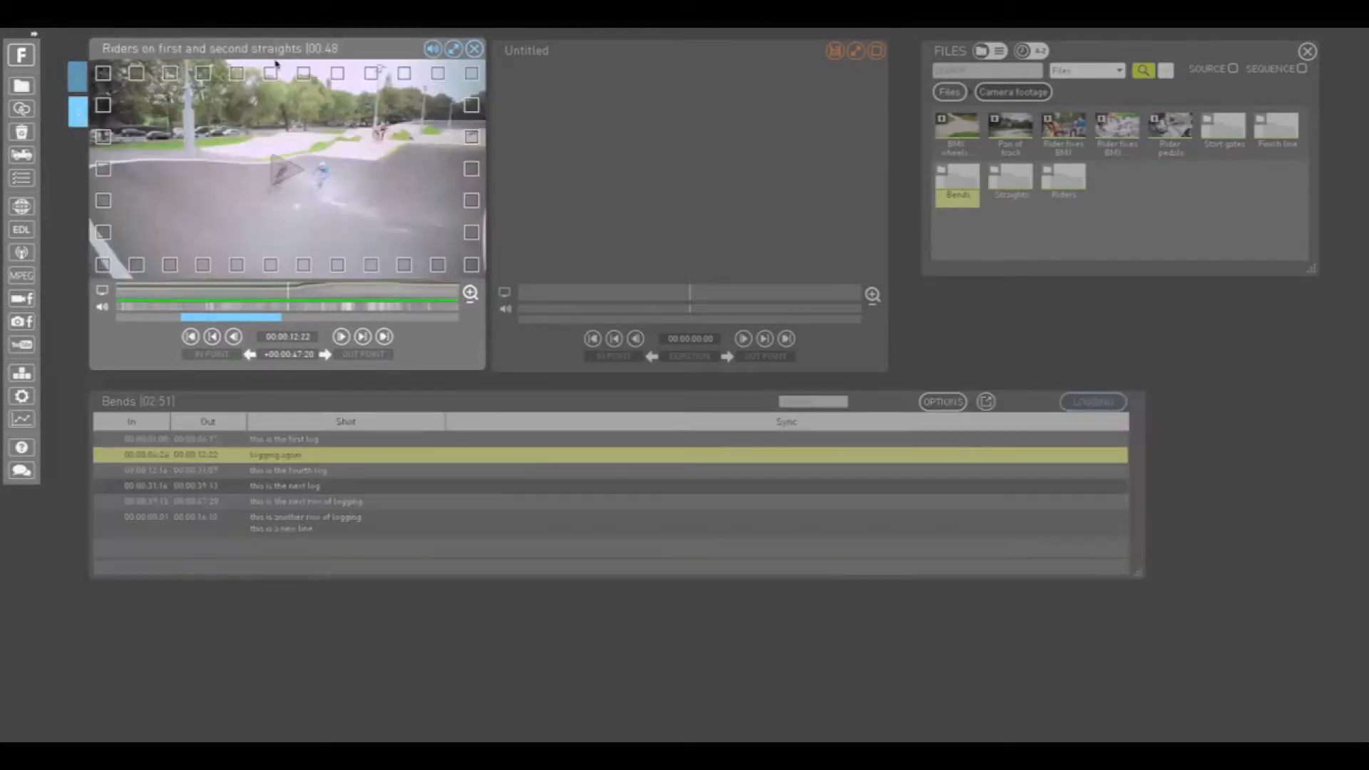
{"action": "left_click", "coordinate": [474, 50]}
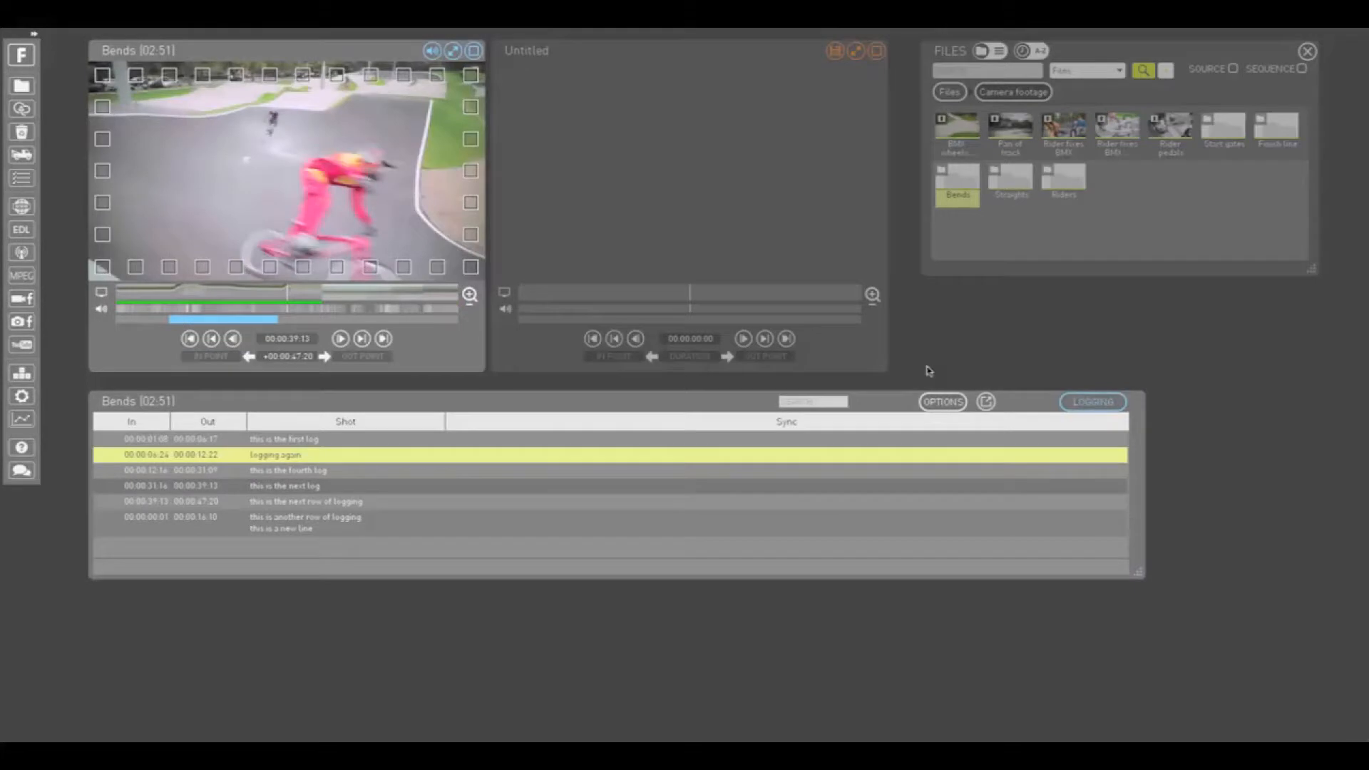
- Export the Bends log as a CSV file and a printable page, and close the print window
{"action": "left_click", "coordinate": [986, 401]}
{"action": "left_click", "coordinate": [984, 403]}
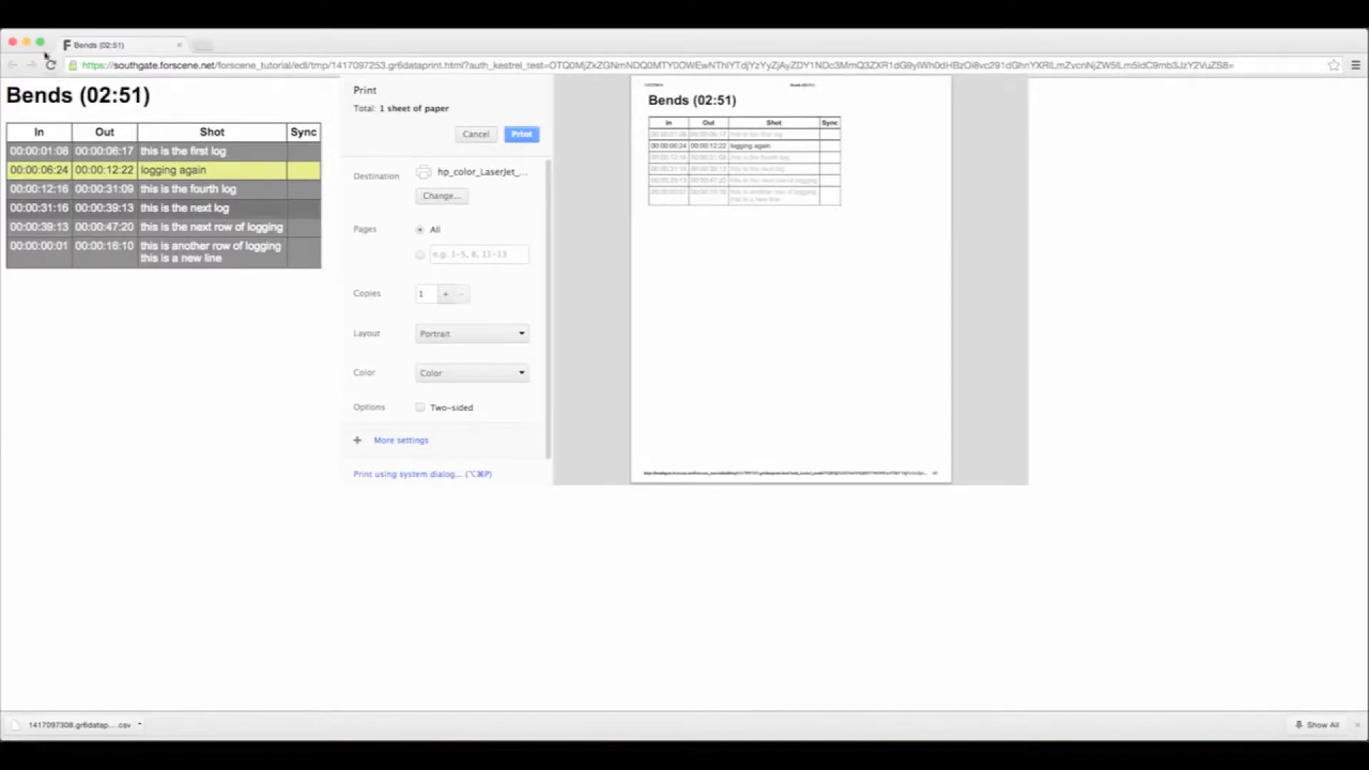
{"action": "left_click", "coordinate": [12, 41]}
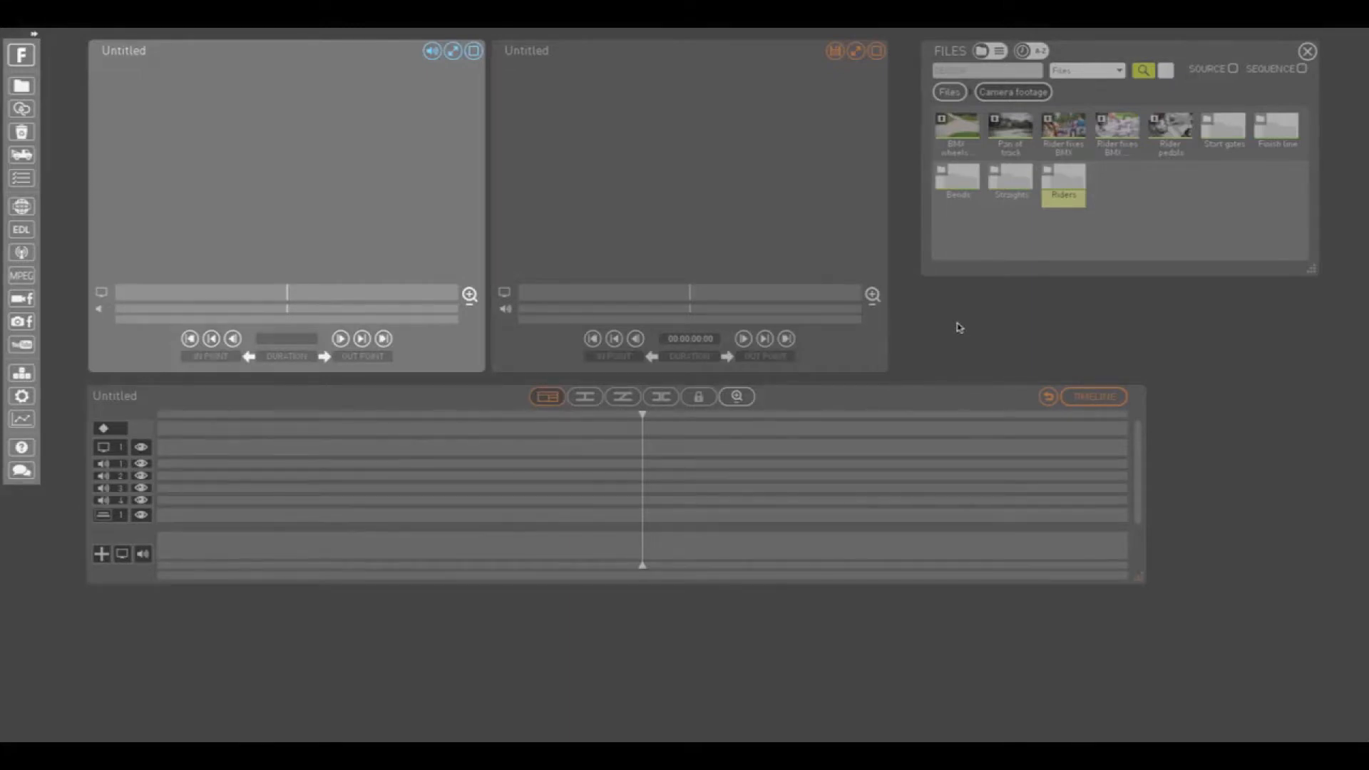
- Load the Riders folder into the source player and show its logging view
{"action": "left_click_drag", "start_coordinate": [1063, 184], "coordinate": [323, 148]}
{"action": "left_click", "coordinate": [345, 147]}
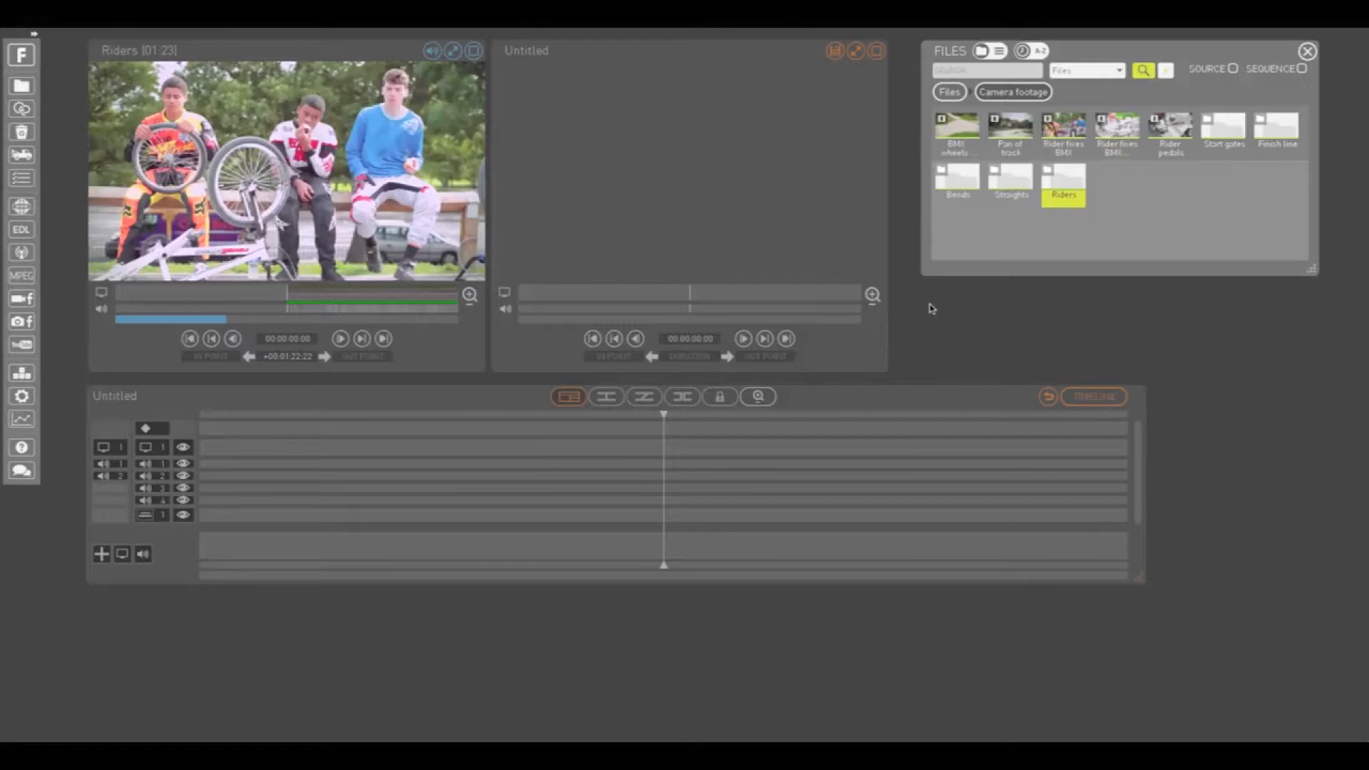
{"action": "left_click", "coordinate": [1091, 399]}
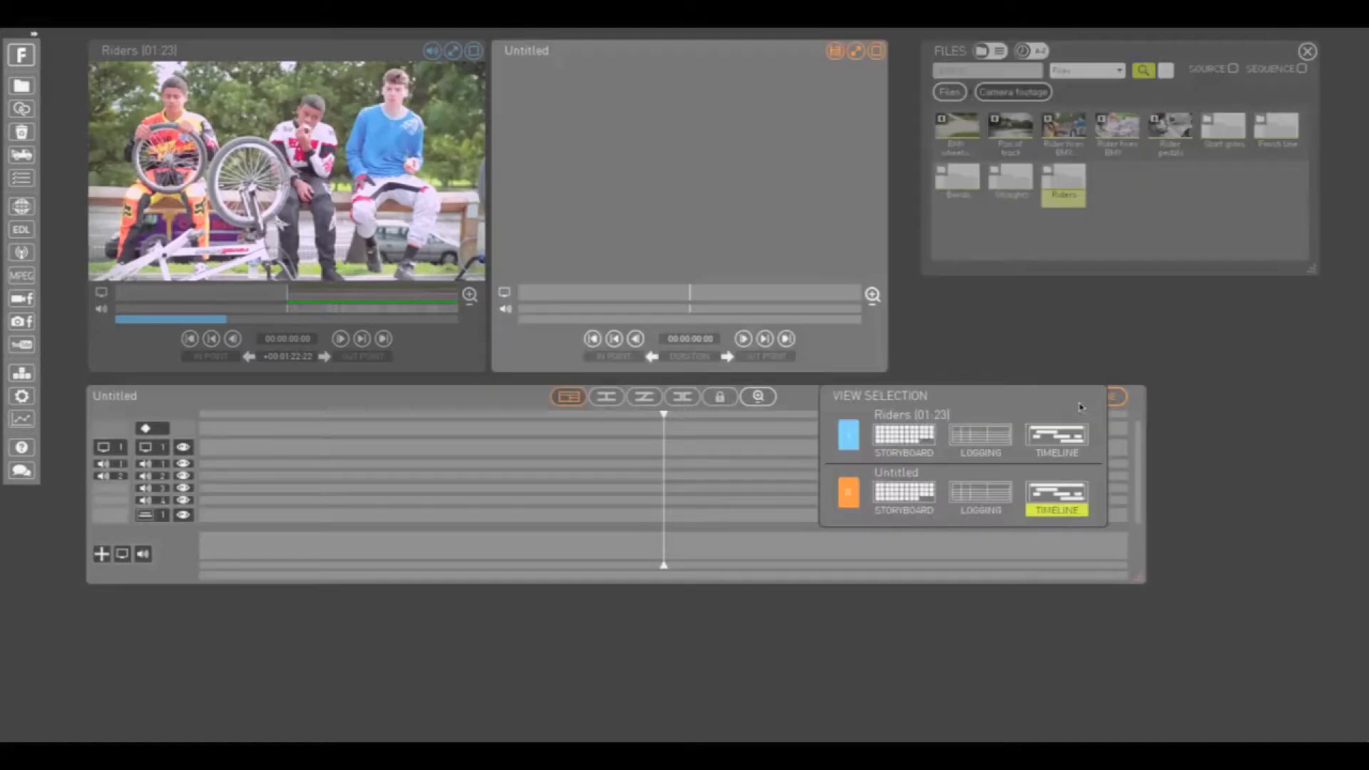
{"action": "left_click", "coordinate": [995, 442]}
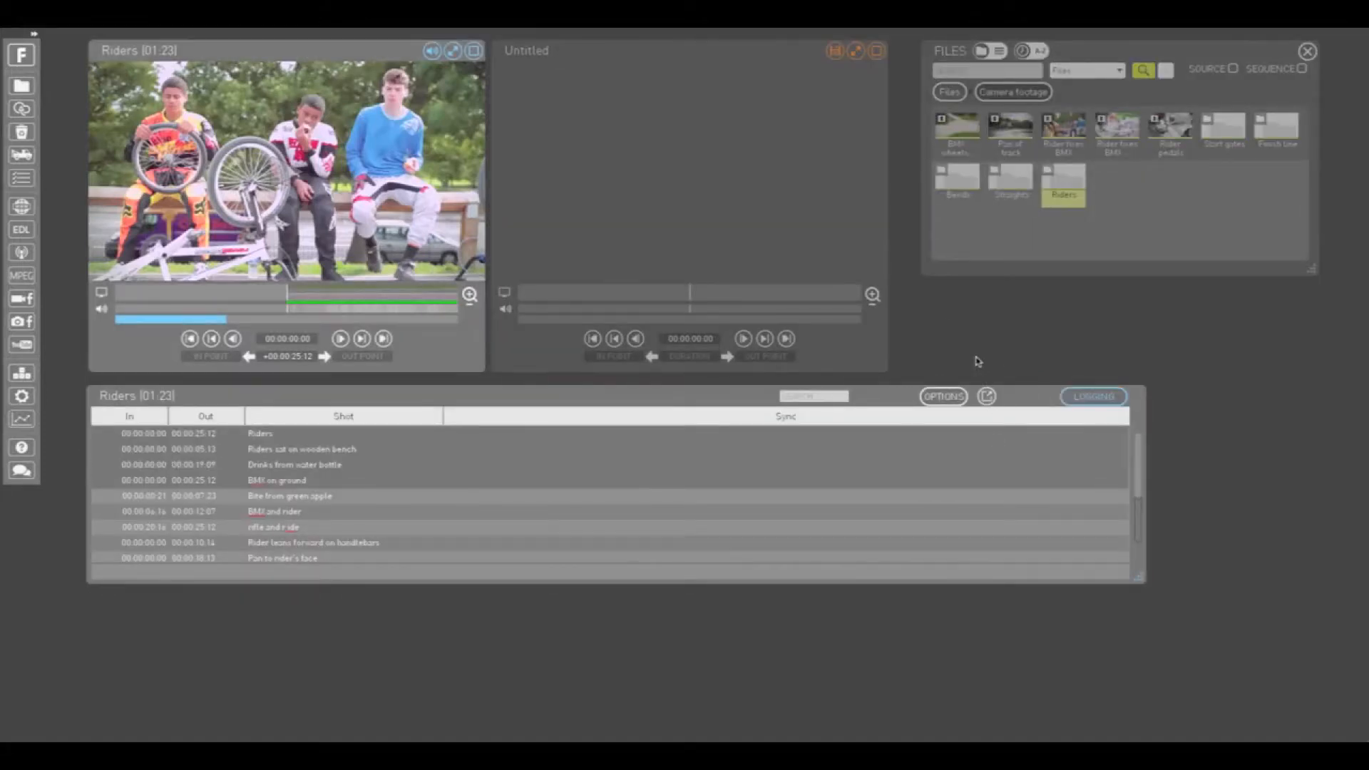
- Search the Riders log for "bmx" and turn on showing unmatched lines when searching
{"action": "left_click", "coordinate": [818, 394]}
{"action": "type", "text": "bmx"}
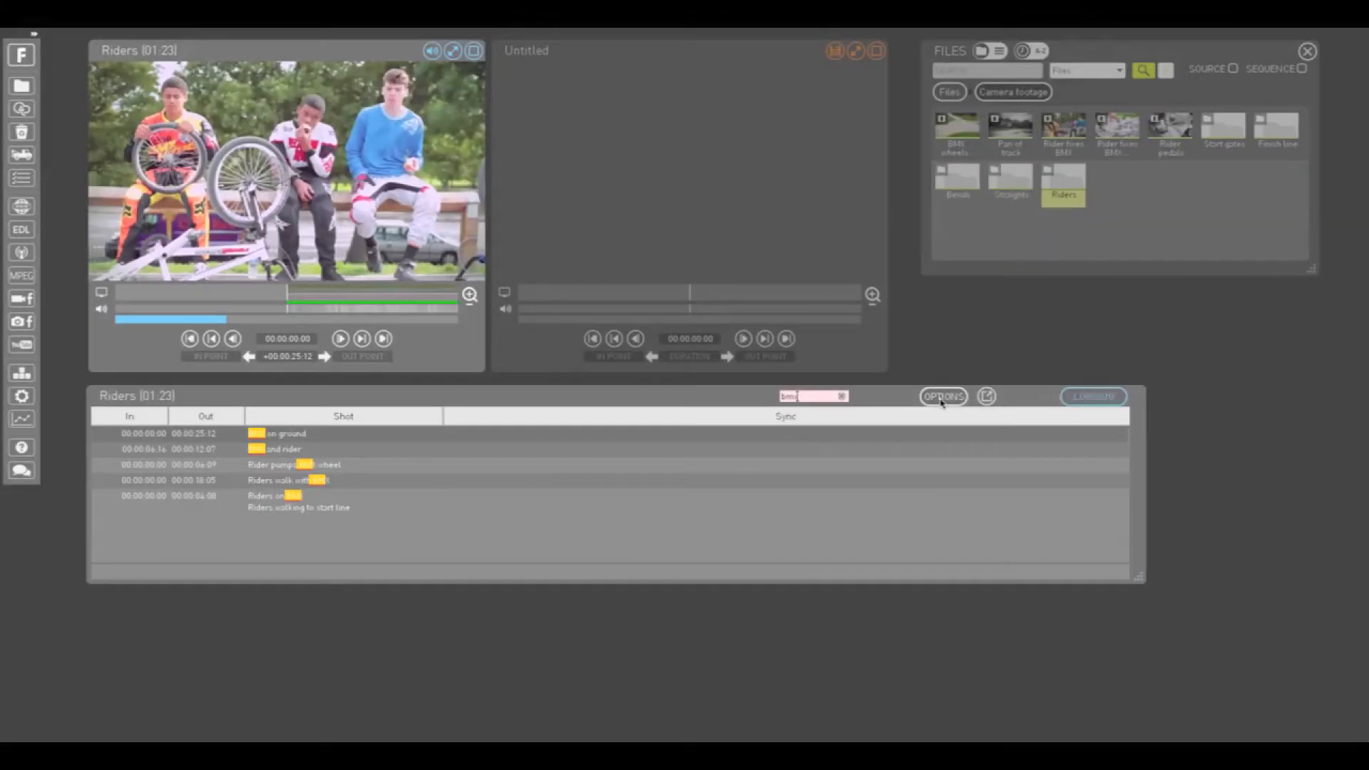
{"action": "left_click", "coordinate": [1269, 452]}
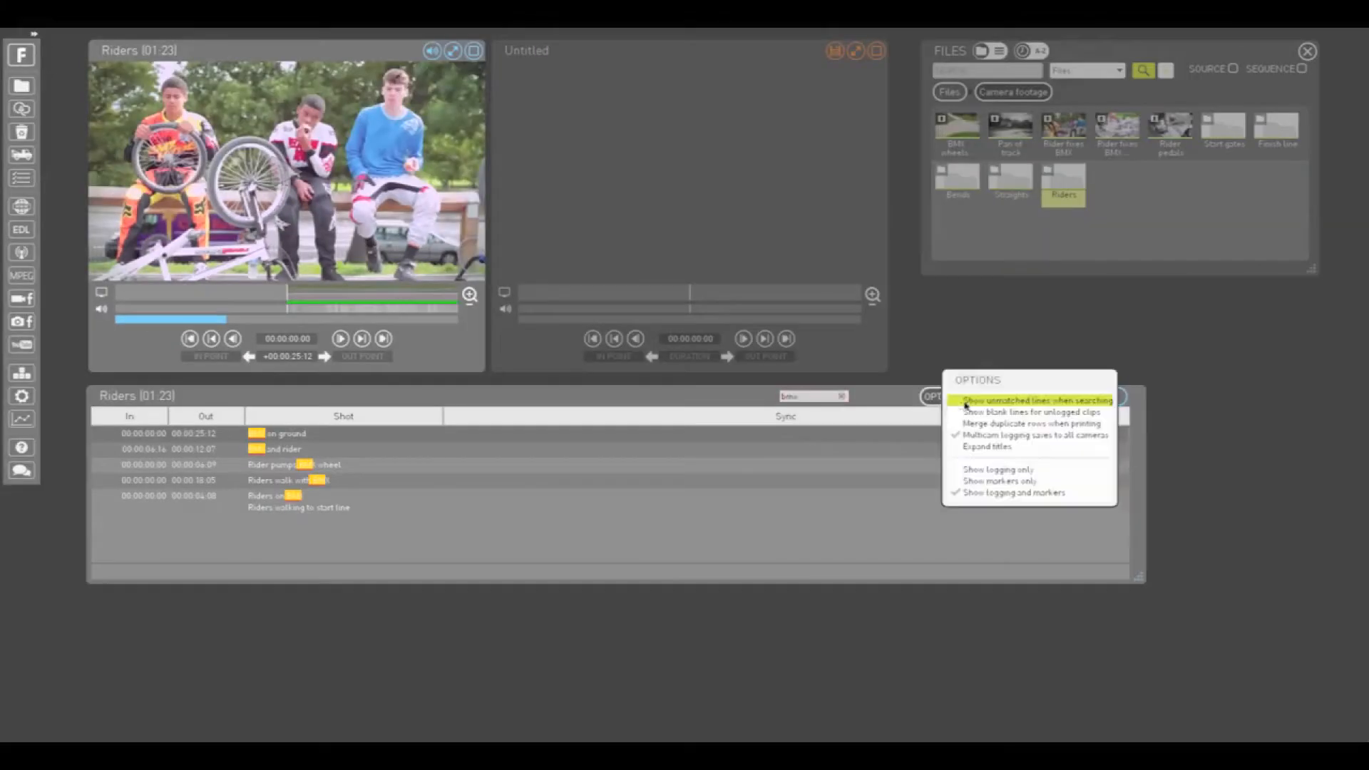
{"action": "left_click", "coordinate": [966, 404]}
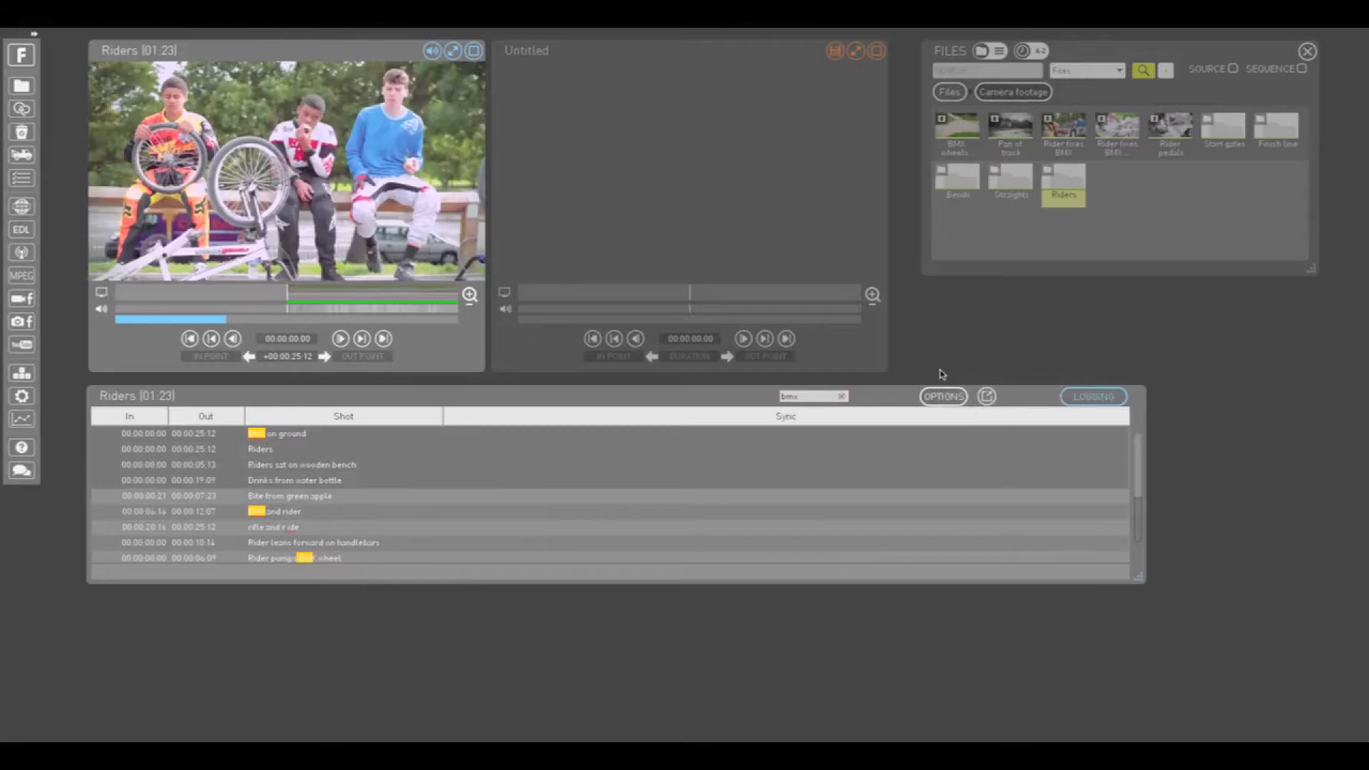
- Add the logged shots "BMX and rider", "rifle and ride", "Rider pumps BMX wheel", "Riders walk with BMX" and "No riders in shot" to the sequence
{"action": "left_click_drag", "start_coordinate": [292, 511], "coordinate": [713, 171]}
{"action": "left_click", "coordinate": [942, 397]}
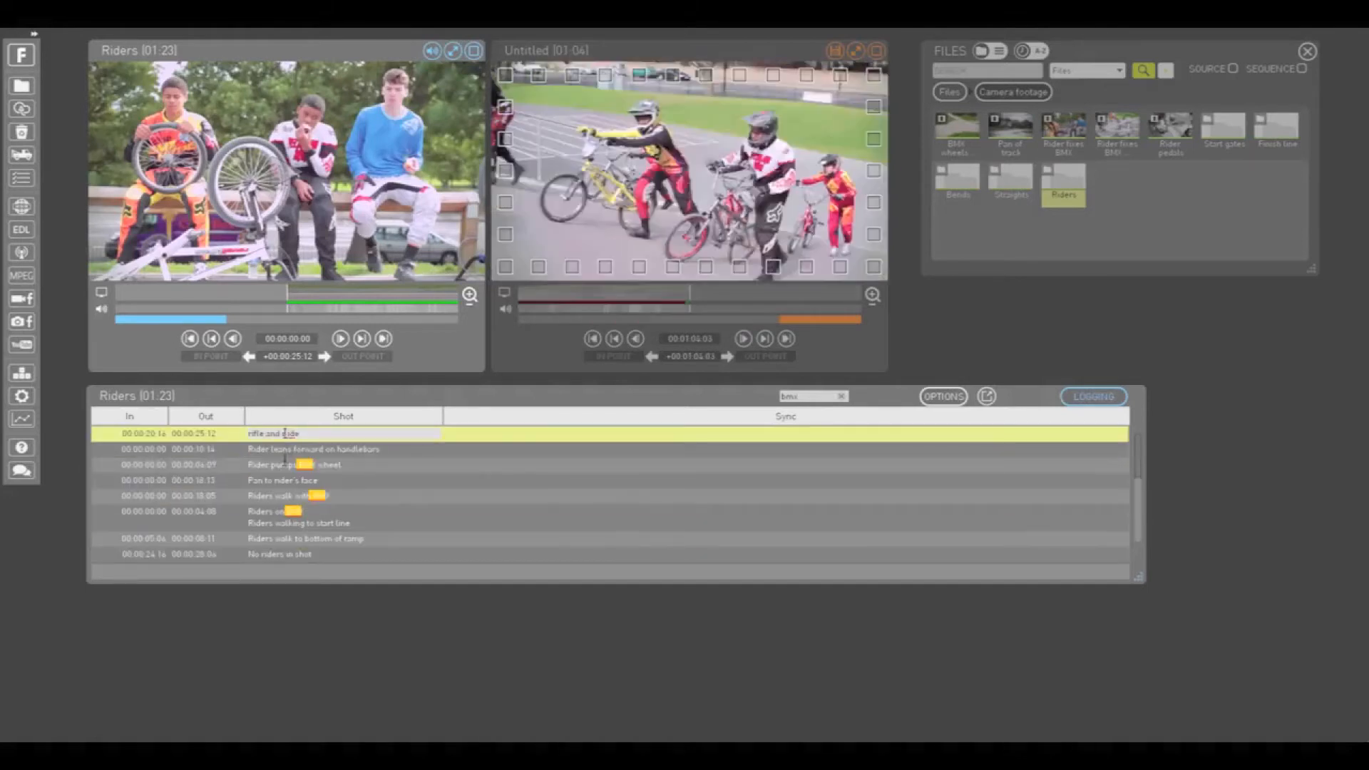
{"action": "left_click", "coordinate": [286, 465], "text": "ctrl"}
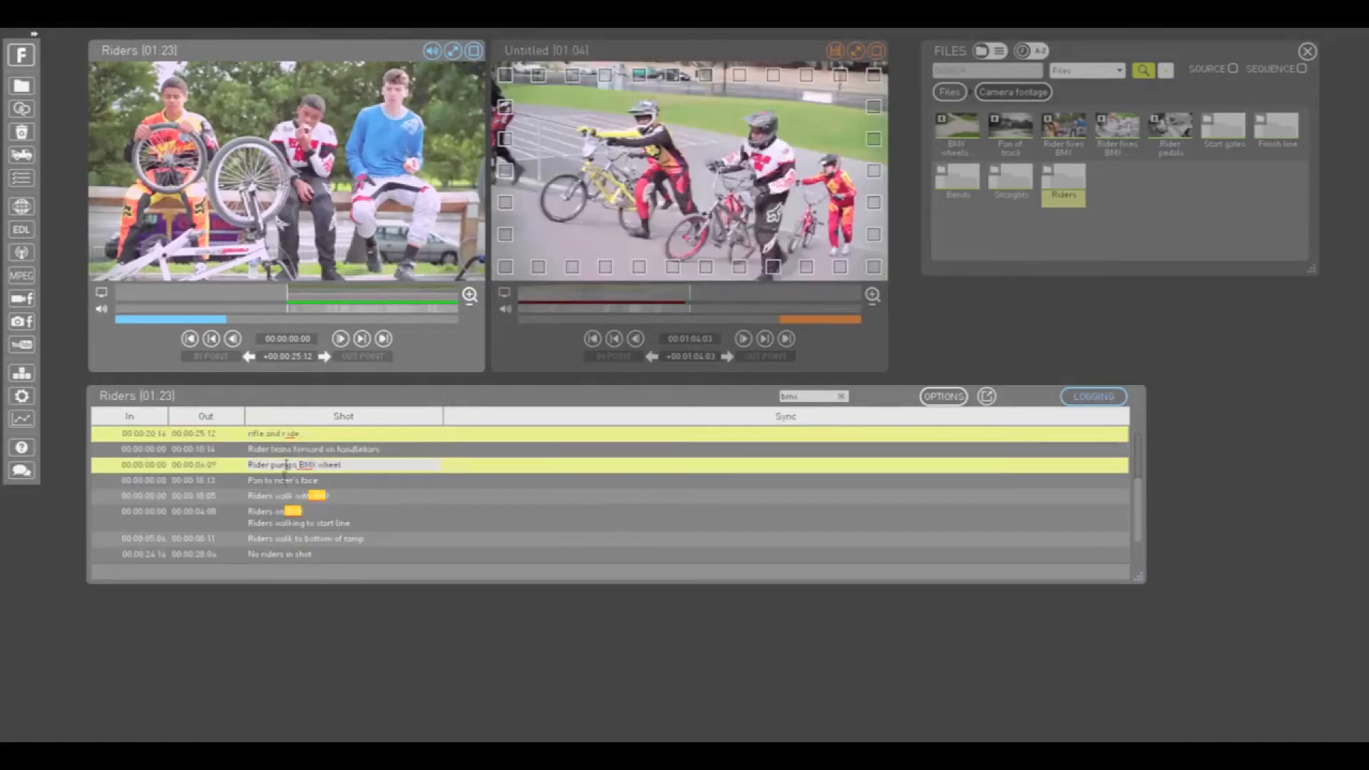
{"action": "left_click", "coordinate": [283, 496], "text": "ctrl"}
{"action": "left_click", "coordinate": [283, 496]}
{"action": "left_click", "coordinate": [278, 554], "text": "ctrl"}
{"action": "left_click", "coordinate": [279, 554]}
- Show the untitled sequence in the timeline view and rearrange the order of its clips
{"action": "left_click", "coordinate": [1094, 396]}
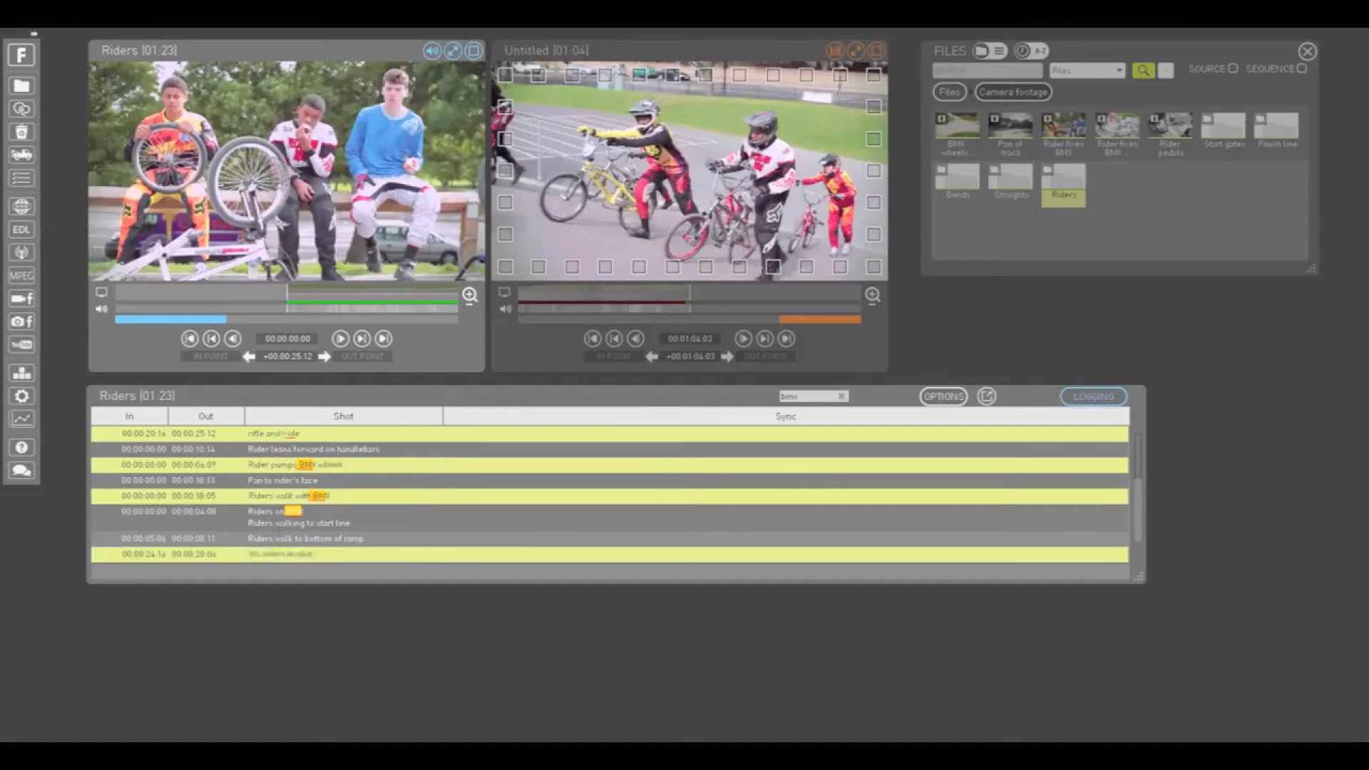
{"action": "left_click", "coordinate": [1108, 401]}
{"action": "left_click", "coordinate": [1108, 401]}
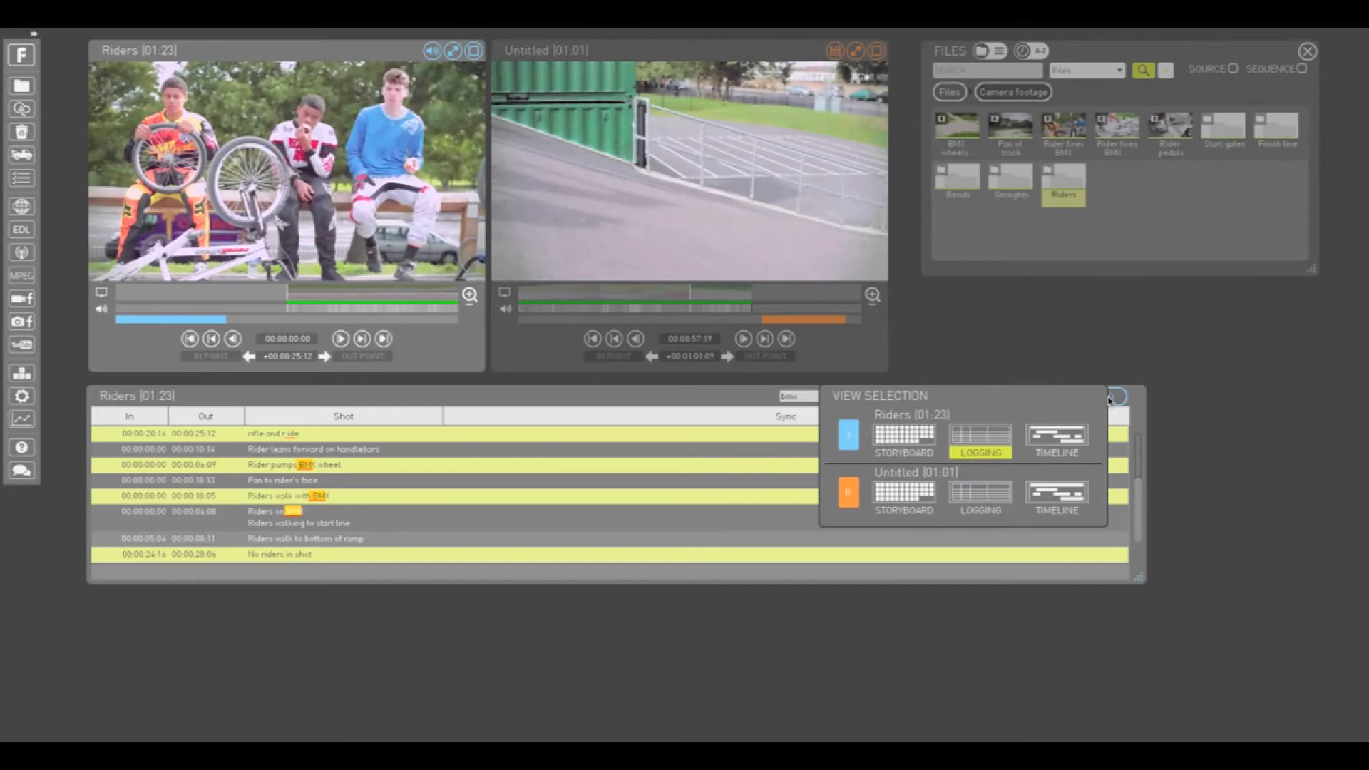
{"action": "left_click", "coordinate": [1073, 494]}
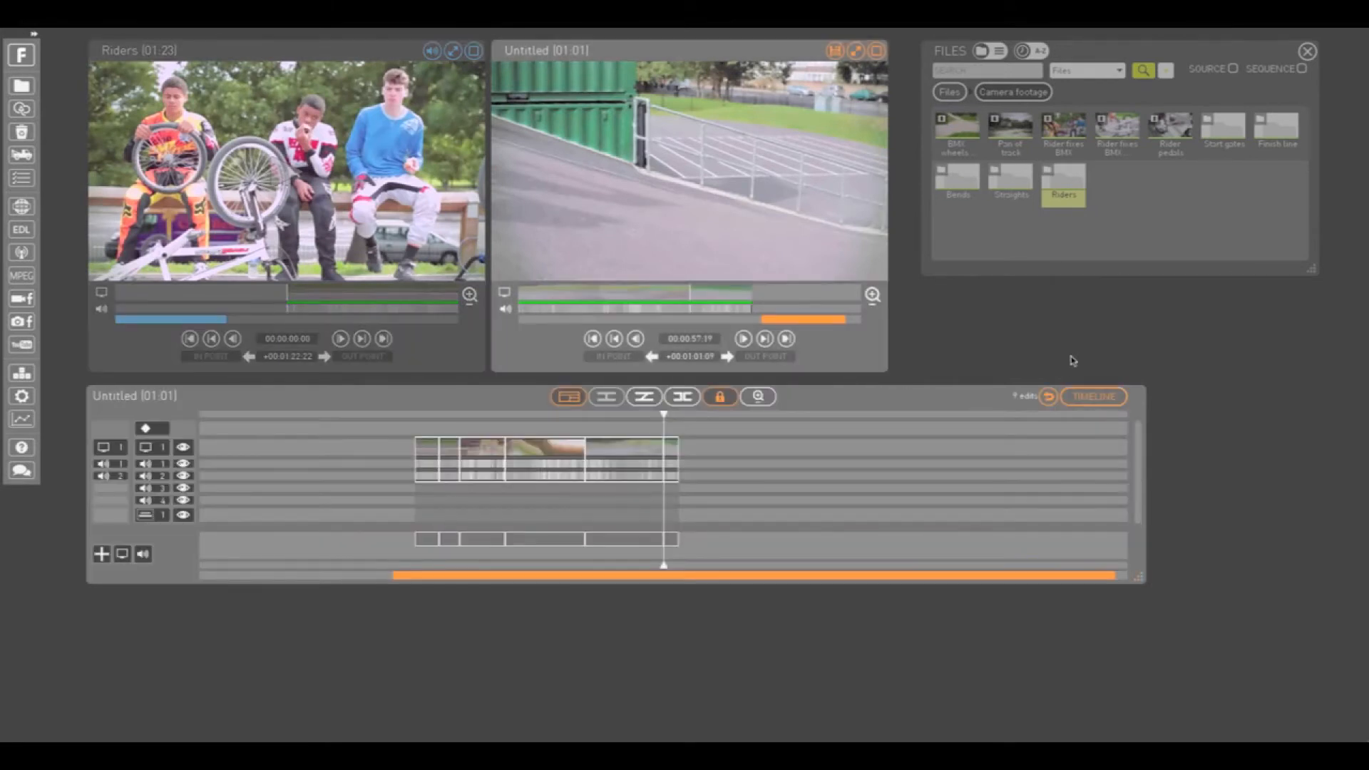
{"action": "left_click_drag", "start_coordinate": [586, 463], "coordinate": [1032, 465]}
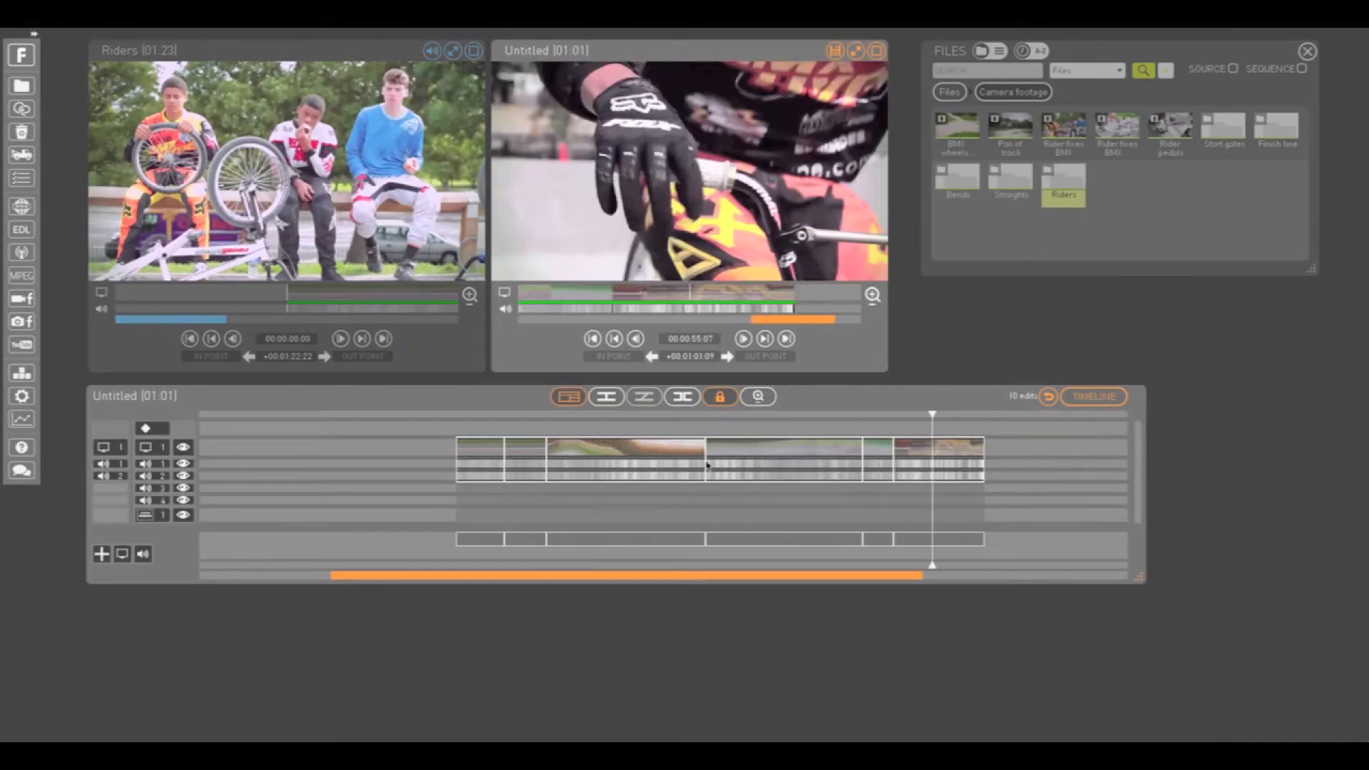
{"action": "left_click_drag", "start_coordinate": [532, 448], "coordinate": [801, 459]}
{"action": "left_click_drag", "start_coordinate": [661, 449], "coordinate": [513, 455]}
- Name and save the sequence as "This is a new sequence", and check the recovery list of saved edits
{"action": "left_click", "coordinate": [521, 51]}
{"action": "type", "text": "This is a new sequence"}
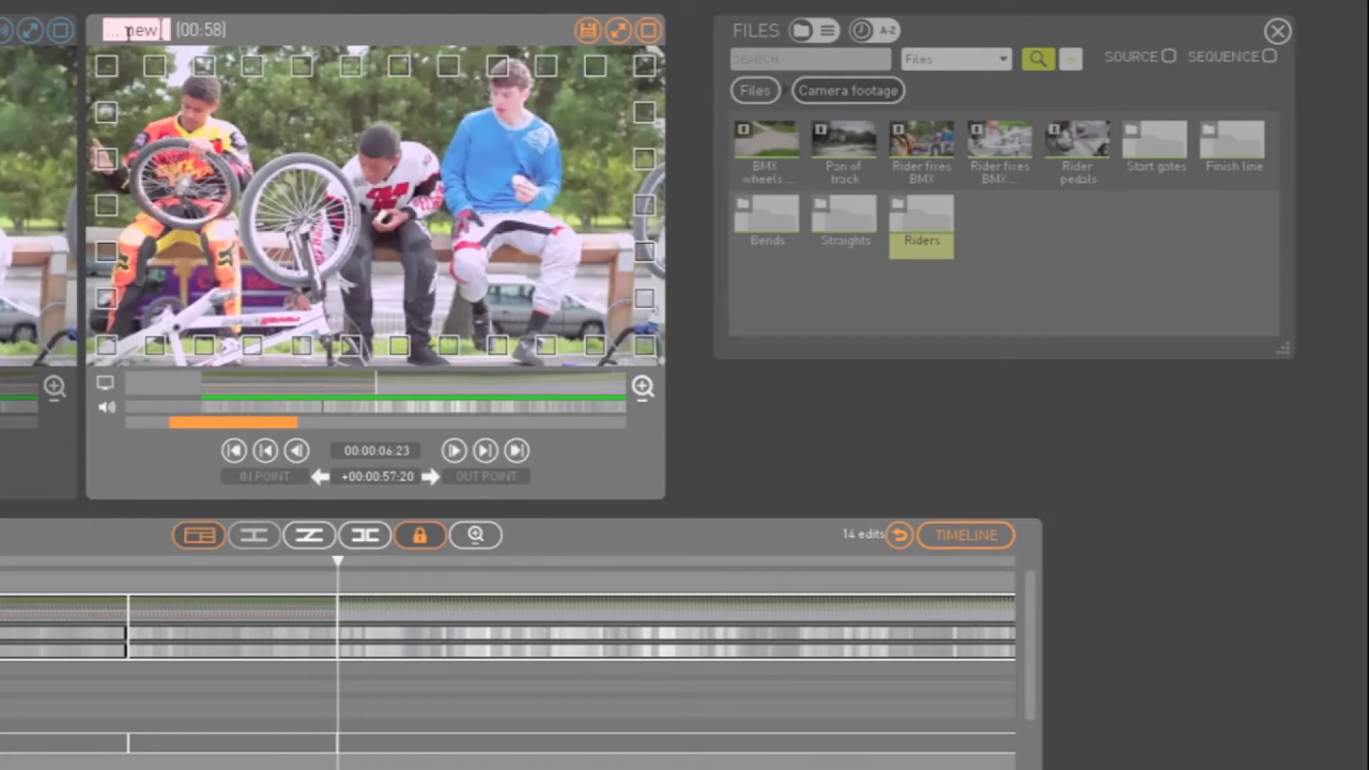
{"action": "key", "text": "Return"}
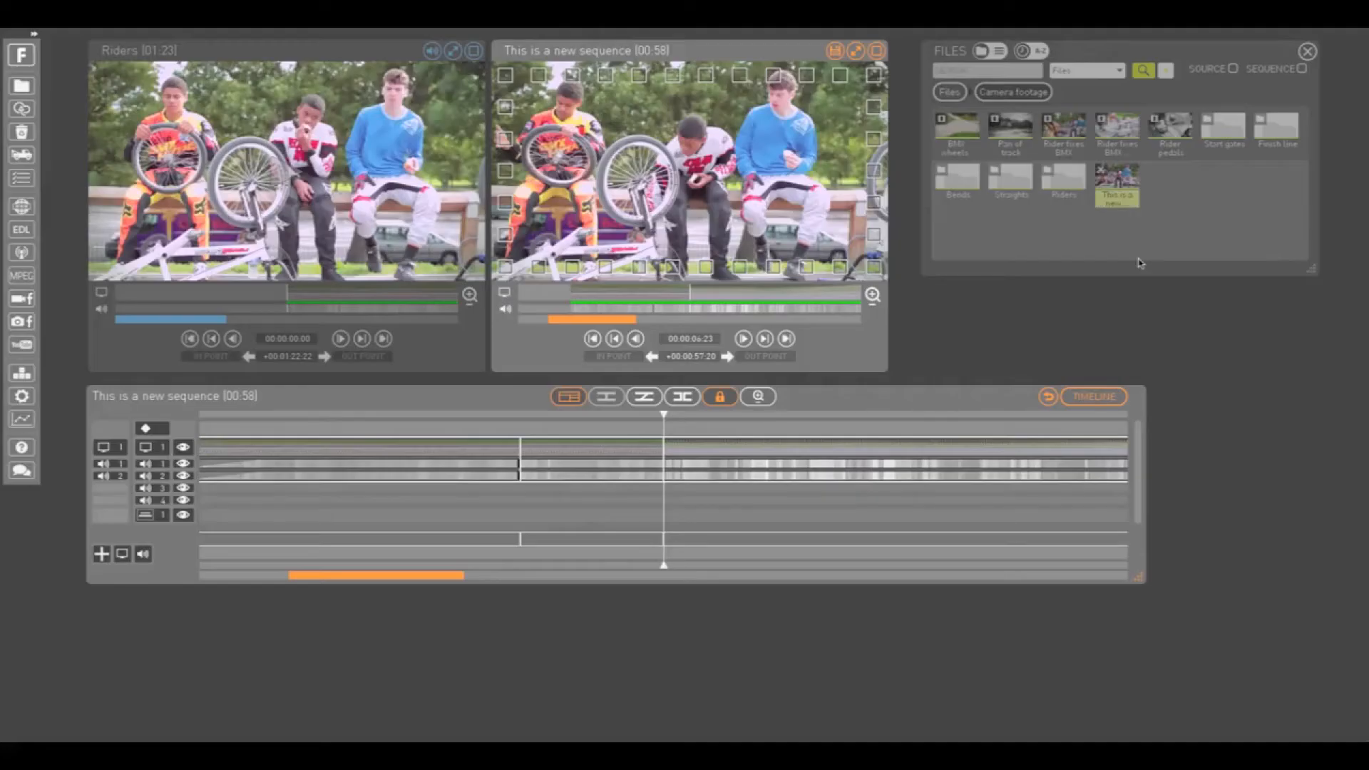
{"action": "left_click", "coordinate": [18, 157]}
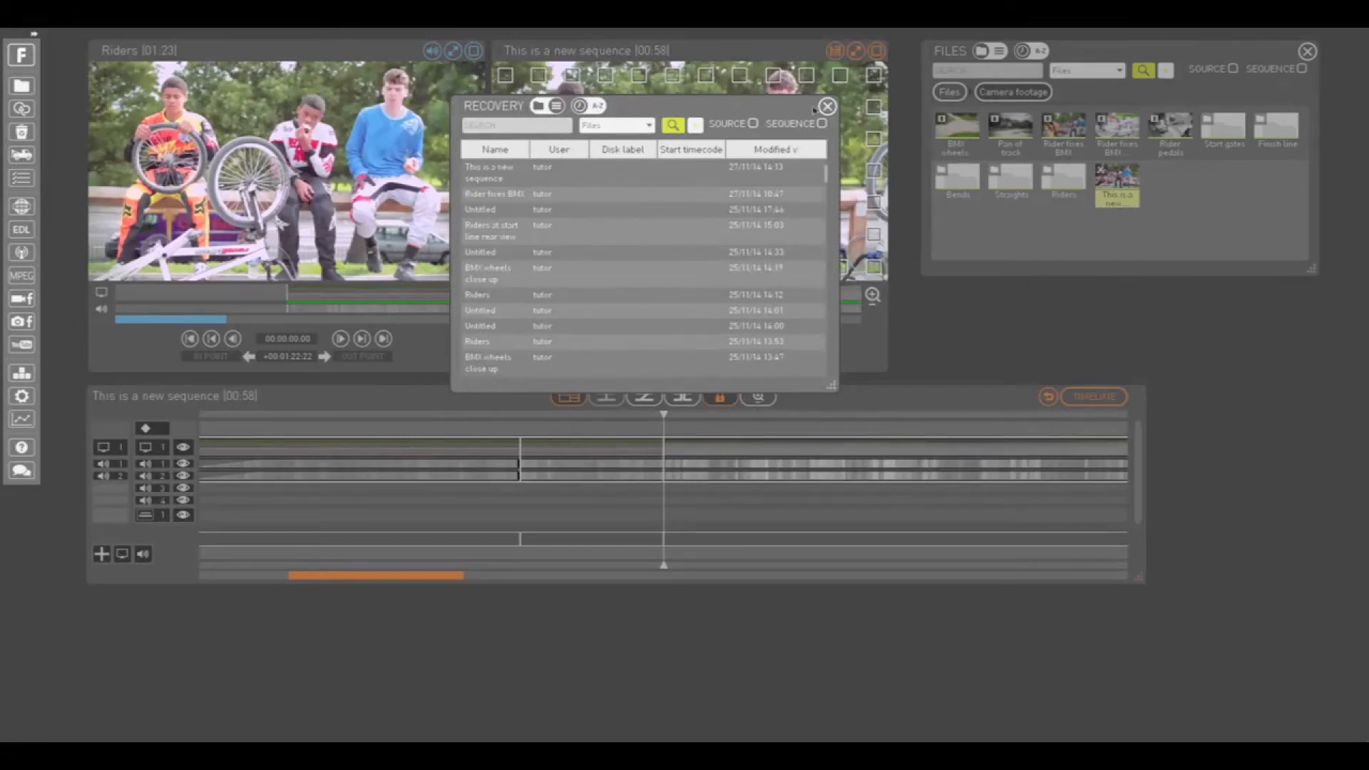
{"action": "left_click", "coordinate": [826, 106]}
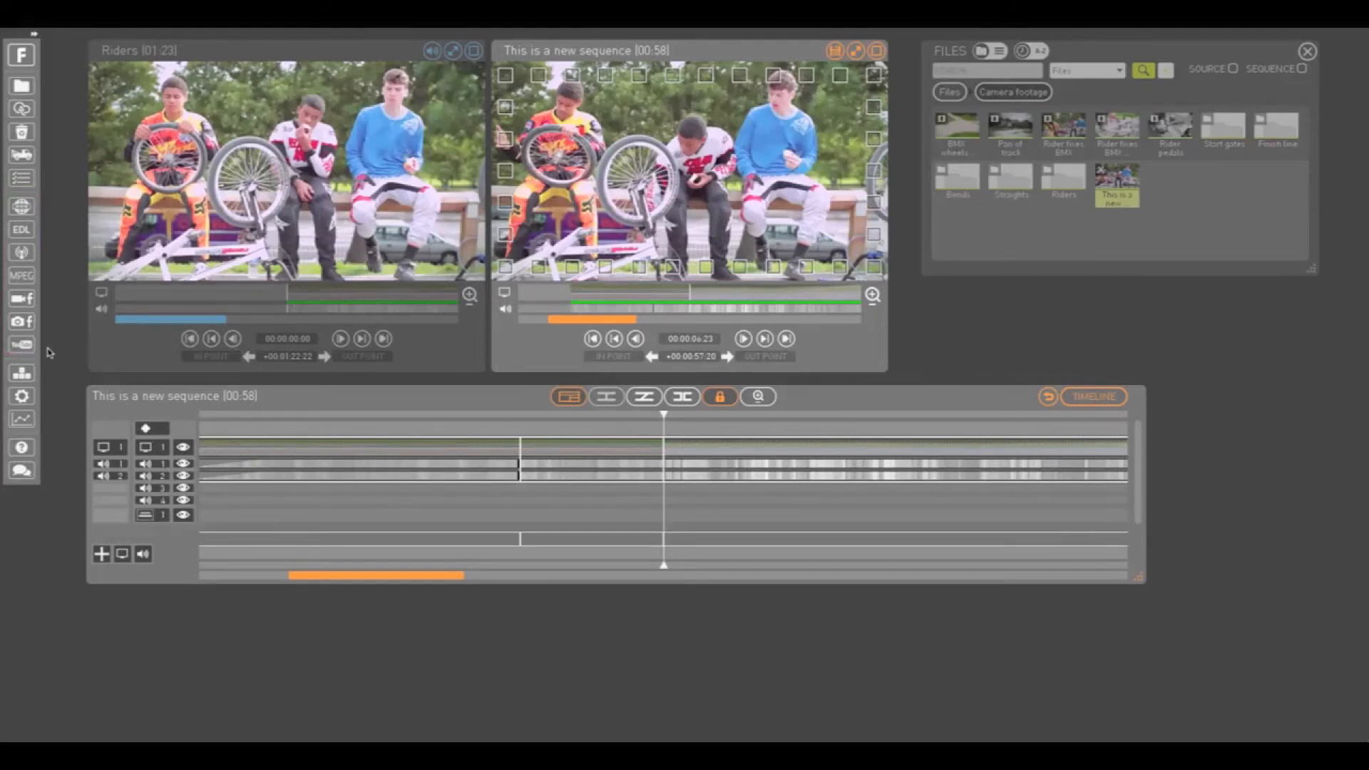
- Publish "This is a new sequence" as an EDL and review its export page of download formats and warnings
{"action": "left_click_drag", "start_coordinate": [1116, 185], "coordinate": [31, 234]}
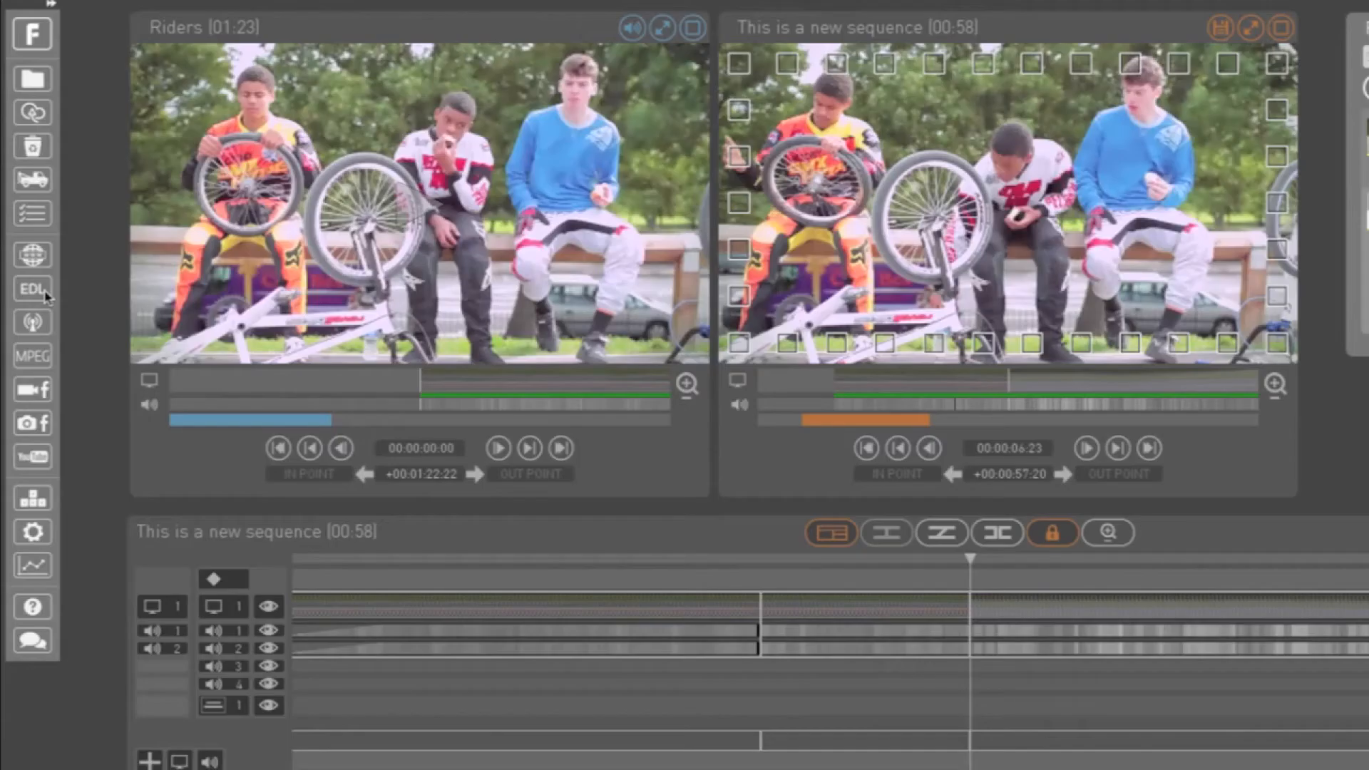
{"action": "left_click", "coordinate": [31, 232]}
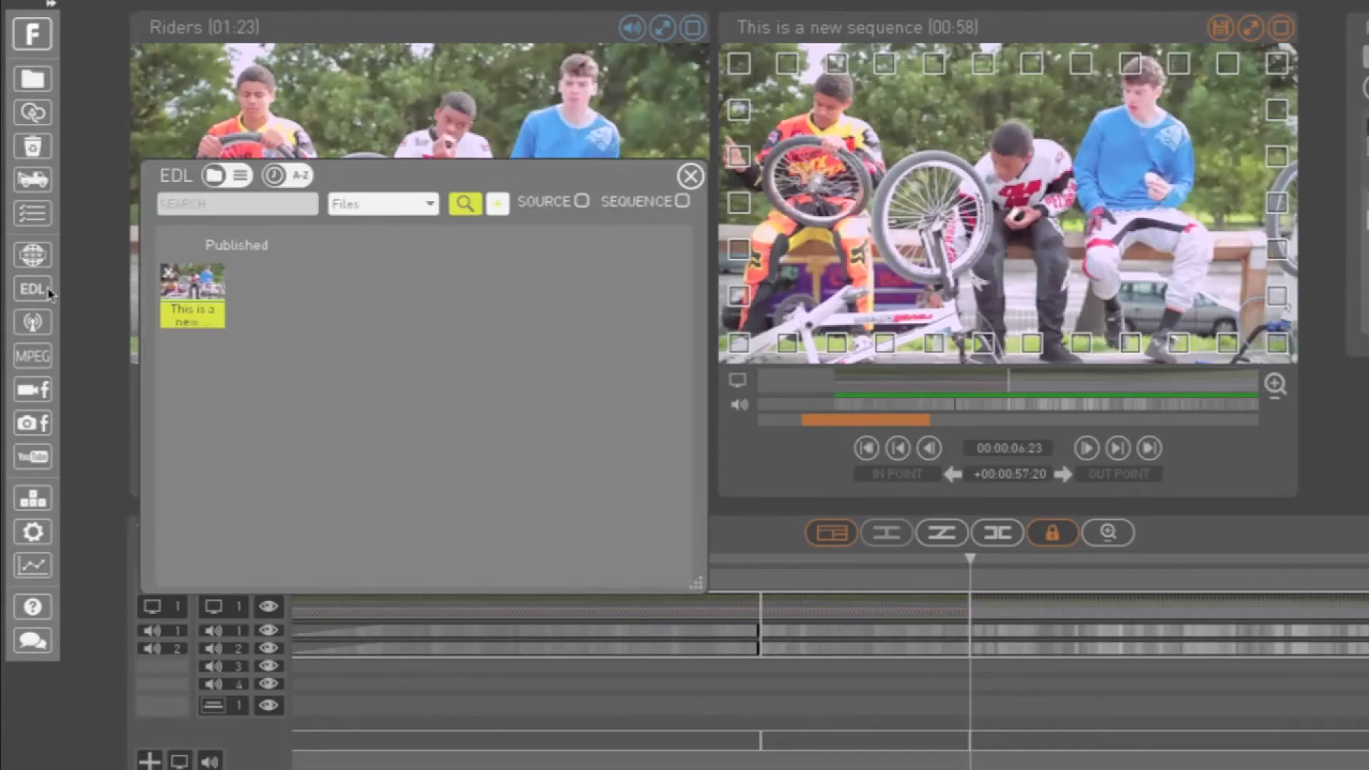
{"action": "left_click", "coordinate": [193, 292]}
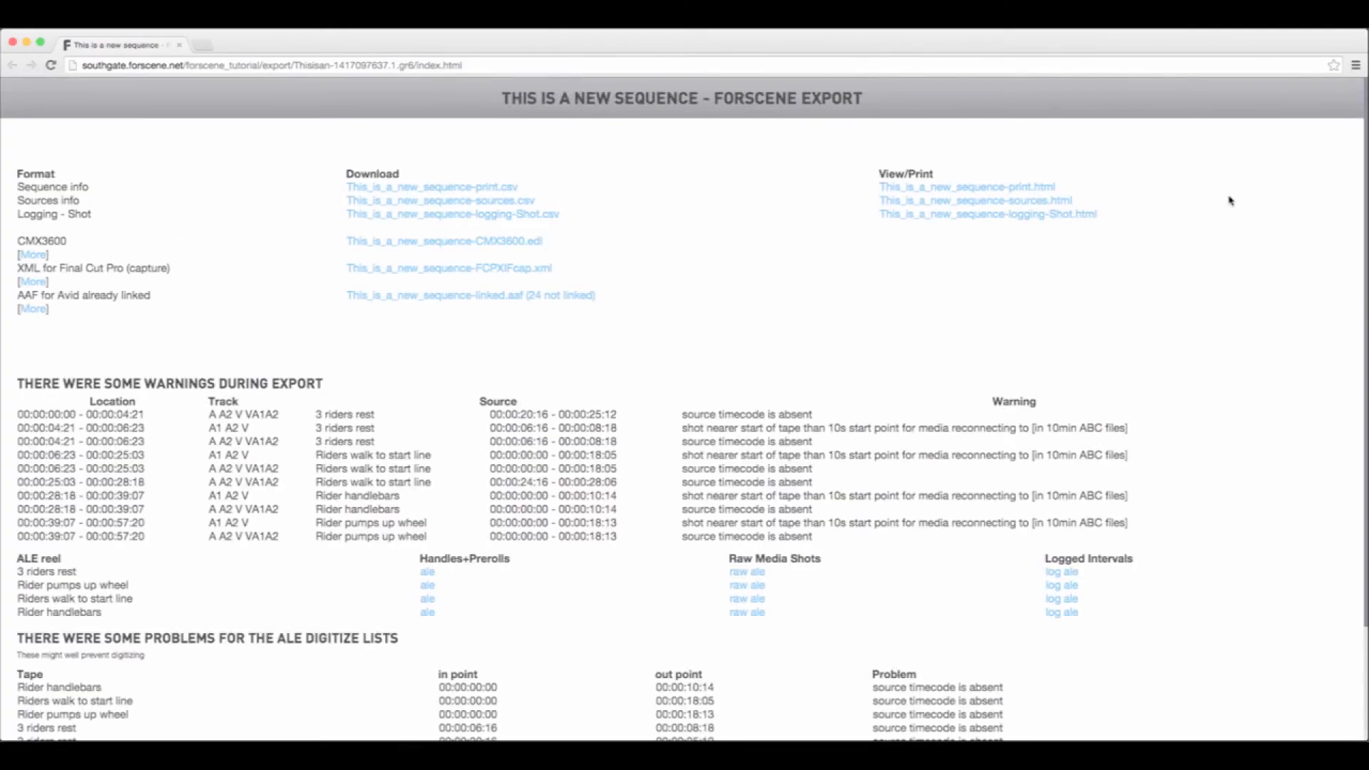
{"action": "scroll", "coordinate": [1229, 201], "scroll_direction": "down", "scroll_amount": 4}
{"action": "scroll", "coordinate": [1234, 226], "scroll_direction": "up", "scroll_amount": 4}
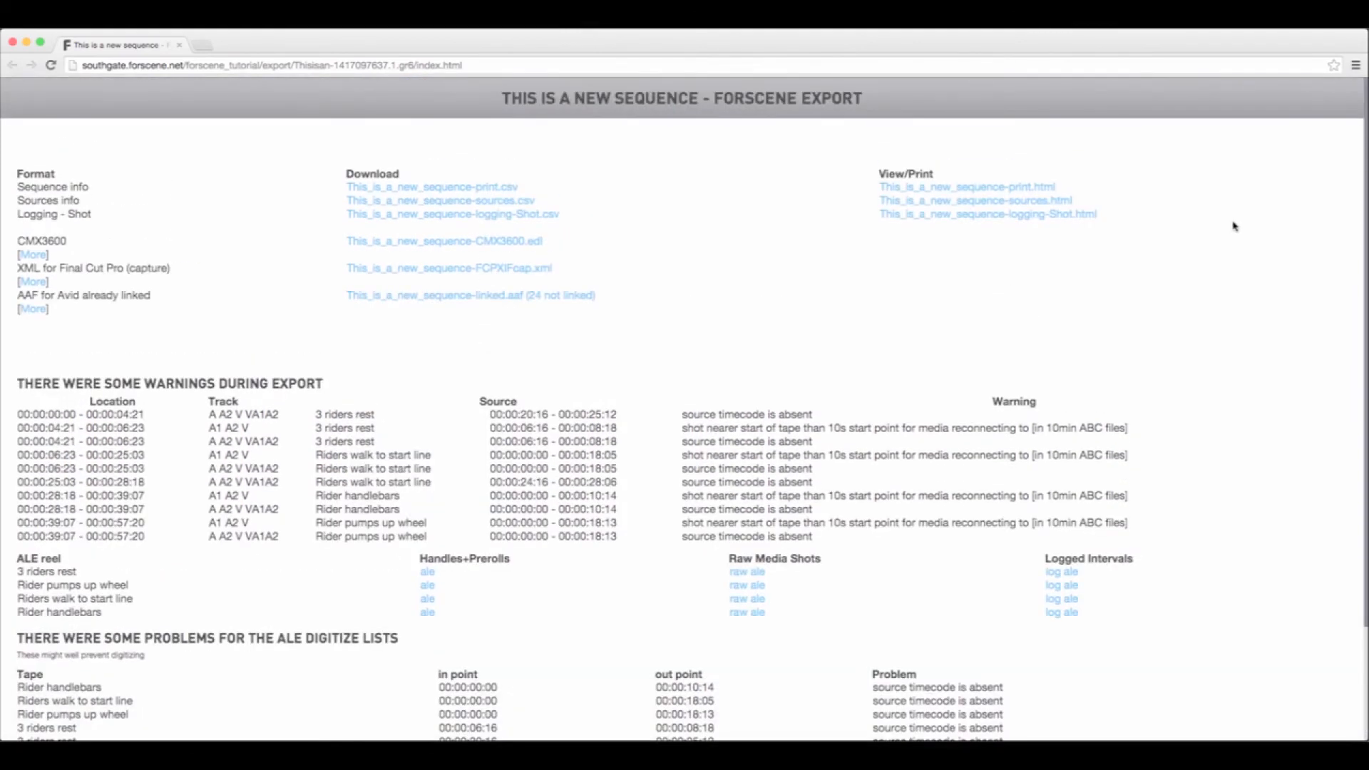